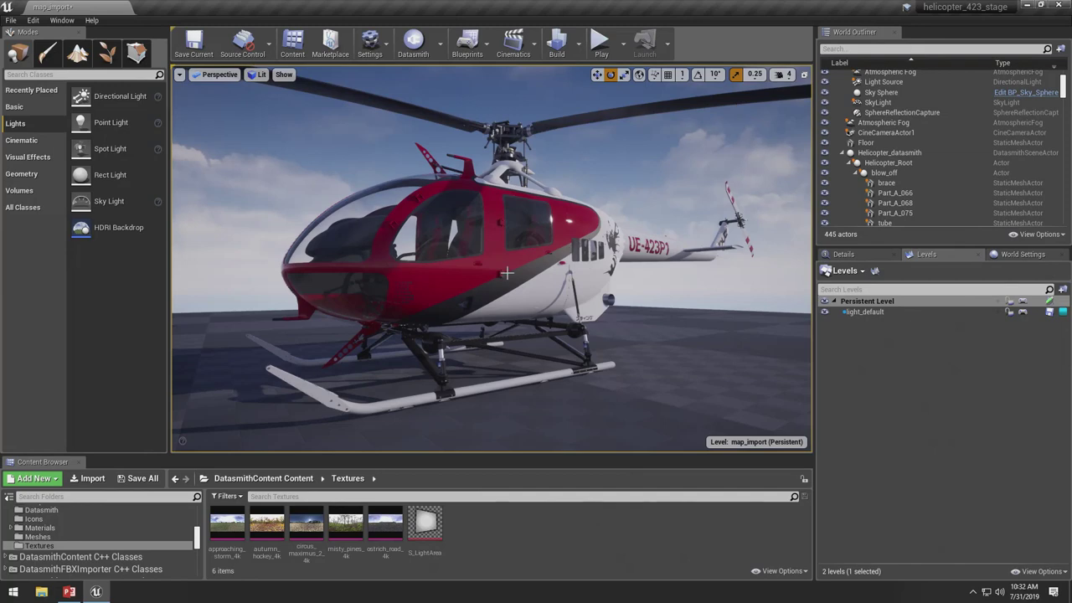
right_click_drag(507, 273, 591, 290)
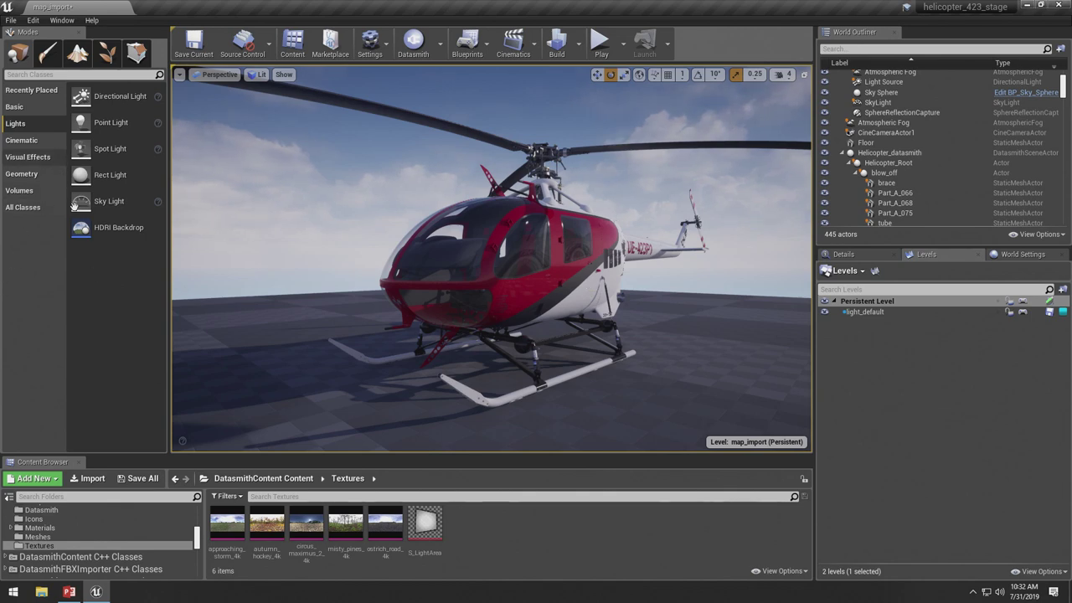
- Place an HDRI Backdrop around the helicopter at the origin and hide the light_default level
left_click_drag(84, 228, 405, 370)
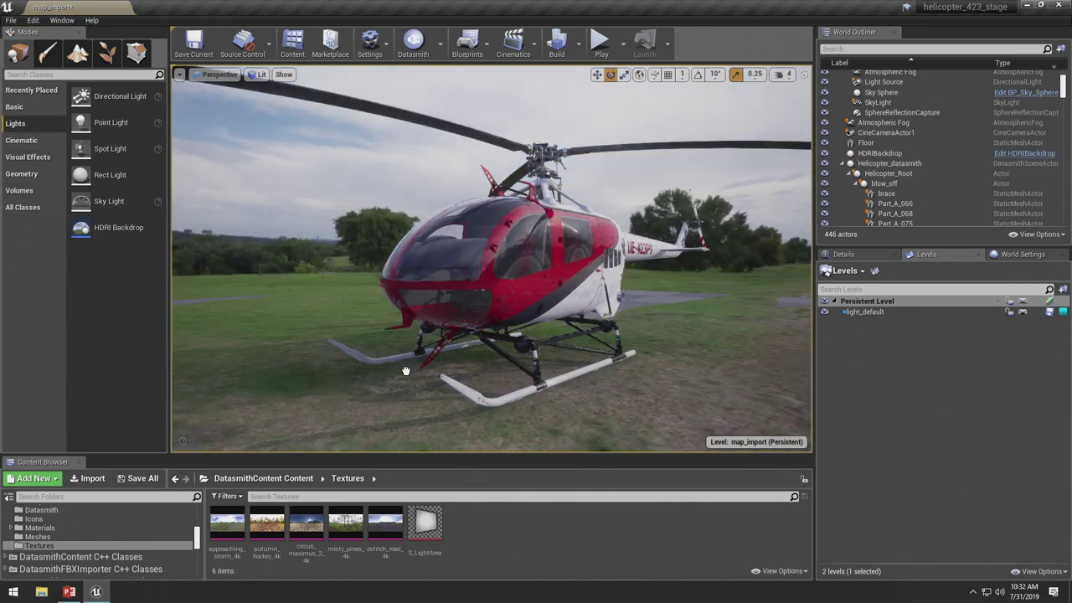
left_click(823, 312)
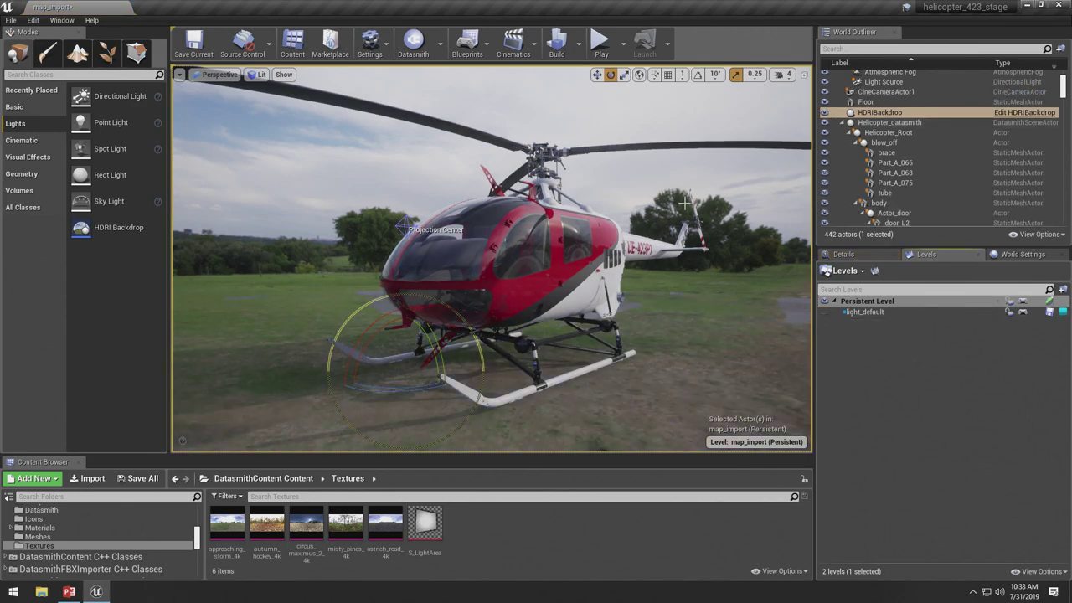
left_click(850, 254)
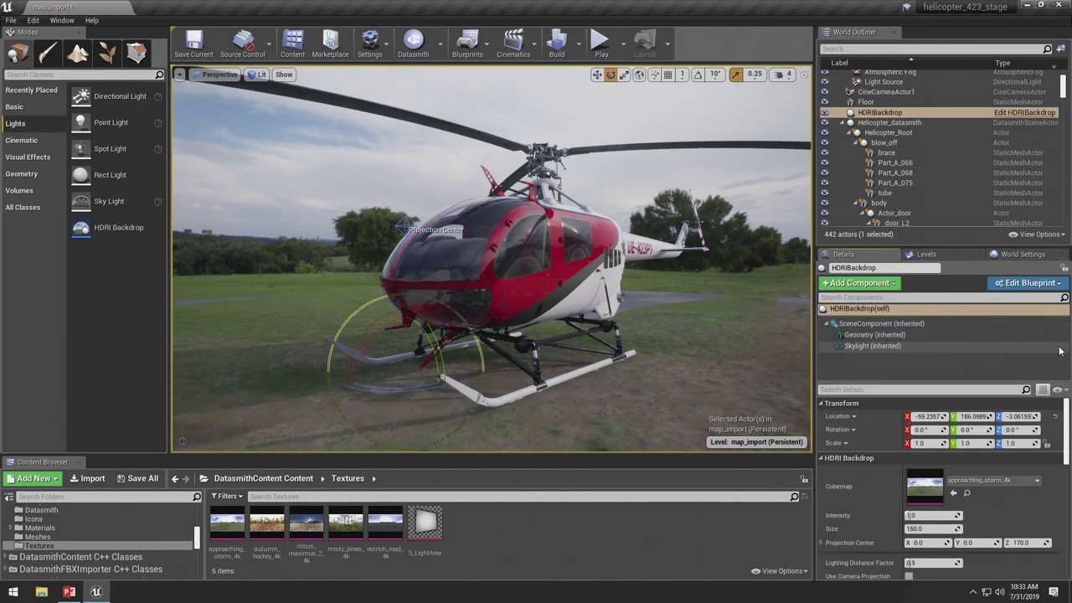
left_click(1055, 416)
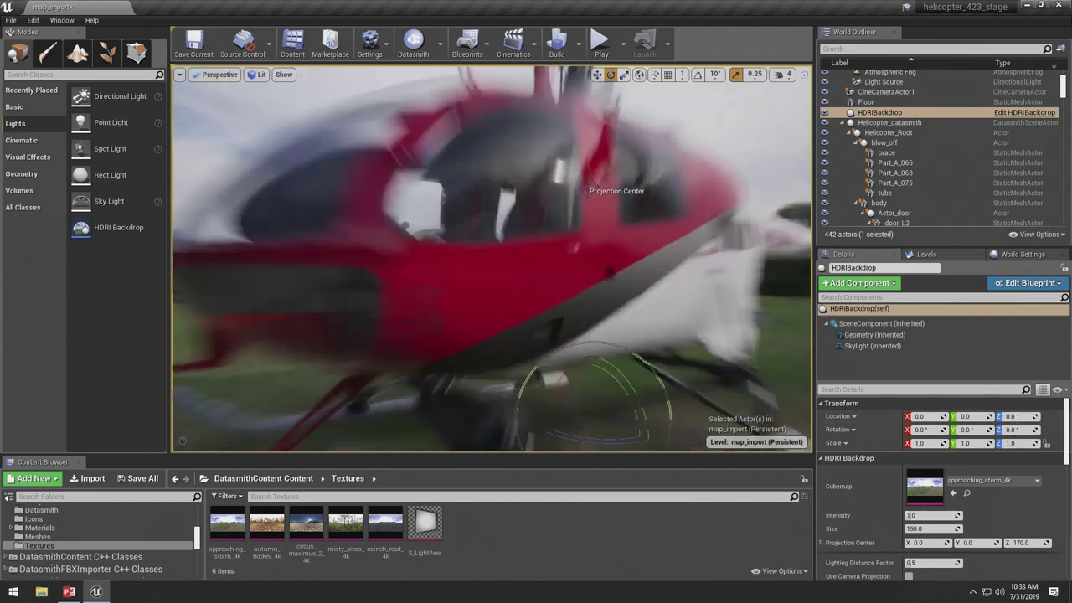
right_click_drag(671, 276, 670, 276)
key("Escape")
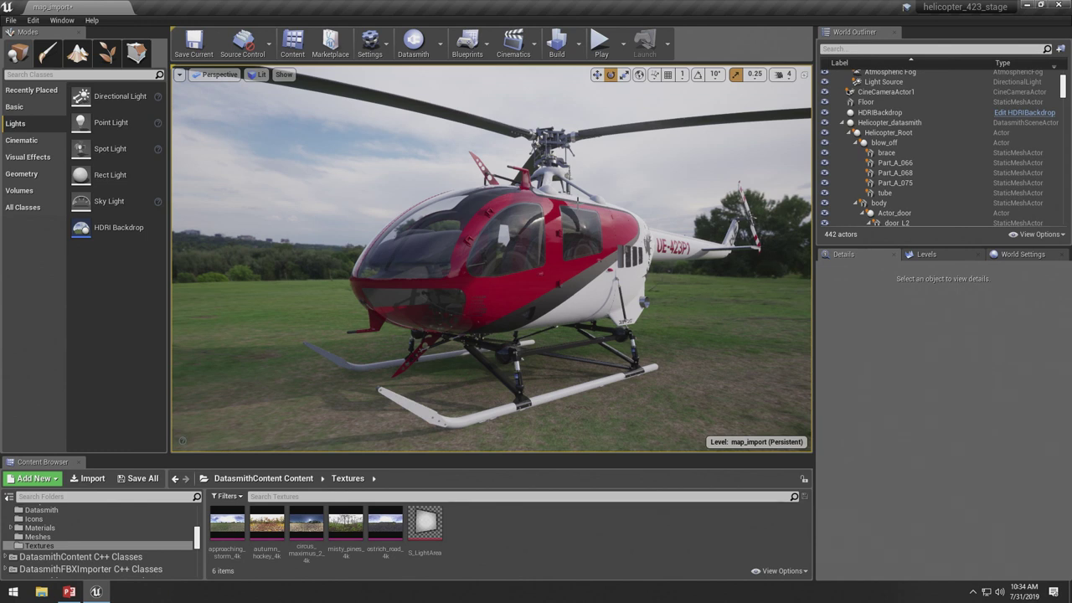
- Disable ray-traced translucency with the console command r.RayTracing.Translucency 0
right_click_drag(488, 344, 529, 367)
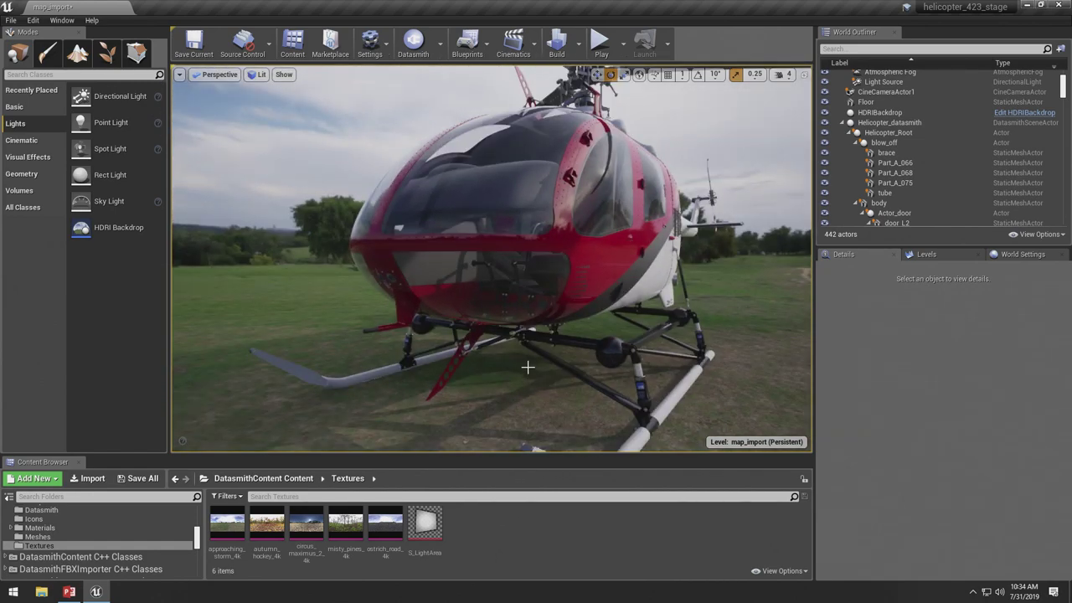
key("grave")
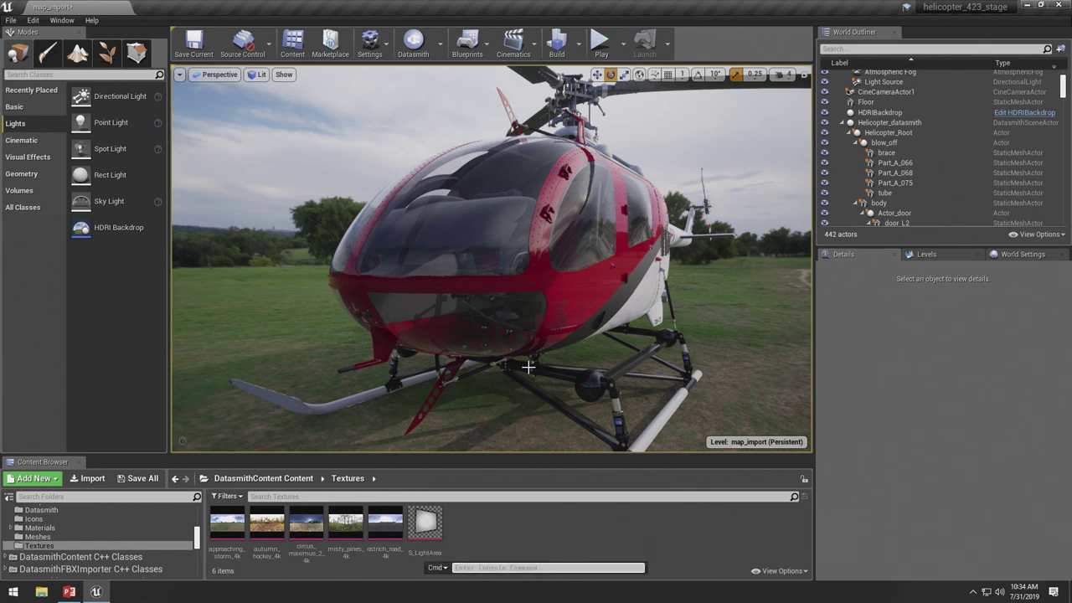
key("Up")
key("Up")
key("Return")
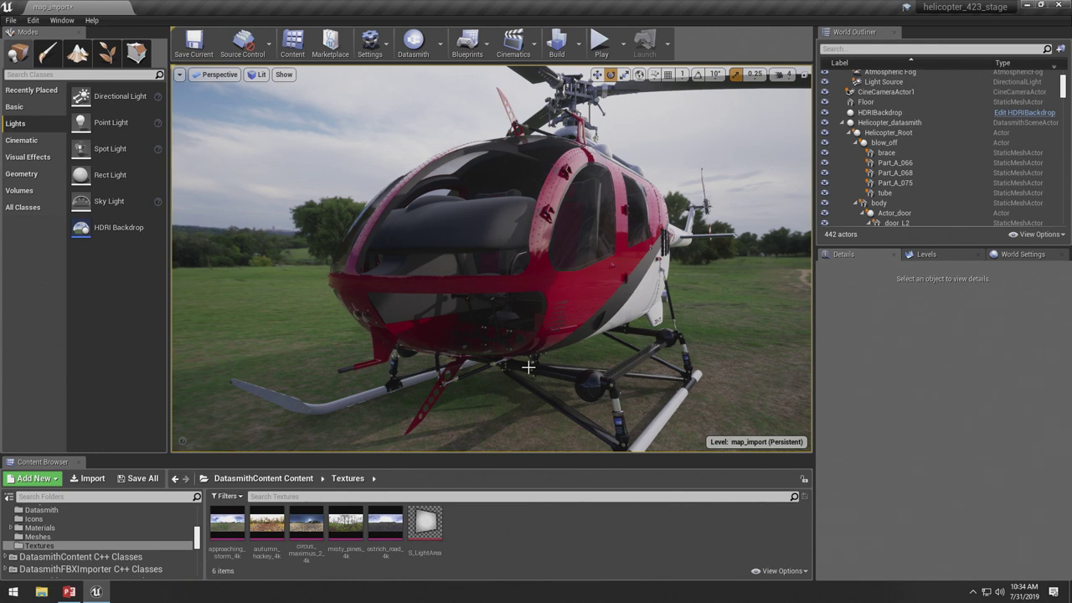
- Re-enable it with r.RayTracing.Translucency 1 so the canopy glass renders see-through
key("grave")
key("Up")
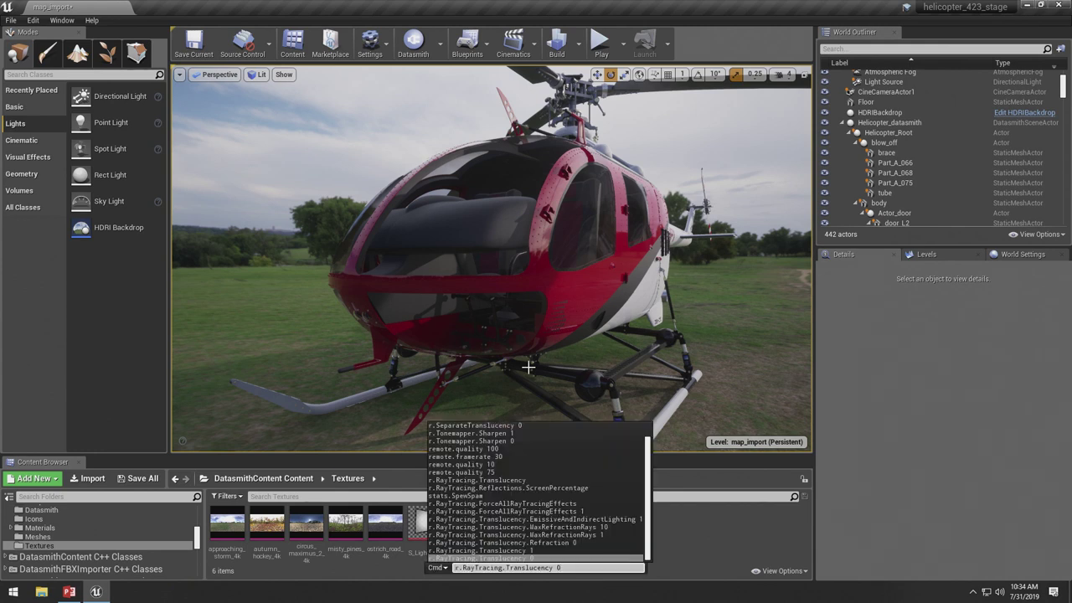
key("Up")
key("Return")
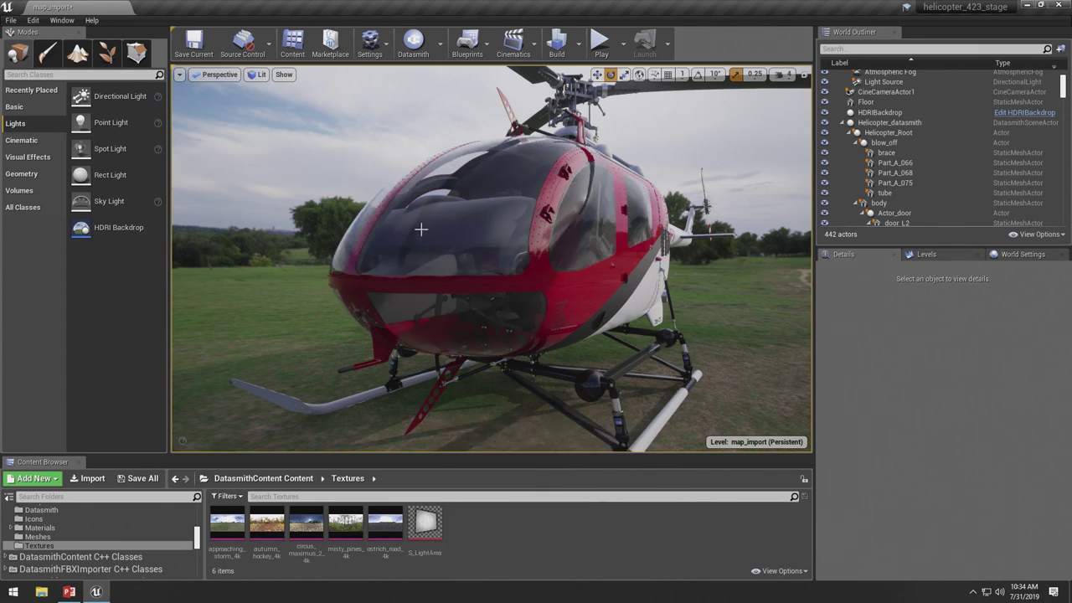
right_click_drag(681, 287, 658, 269)
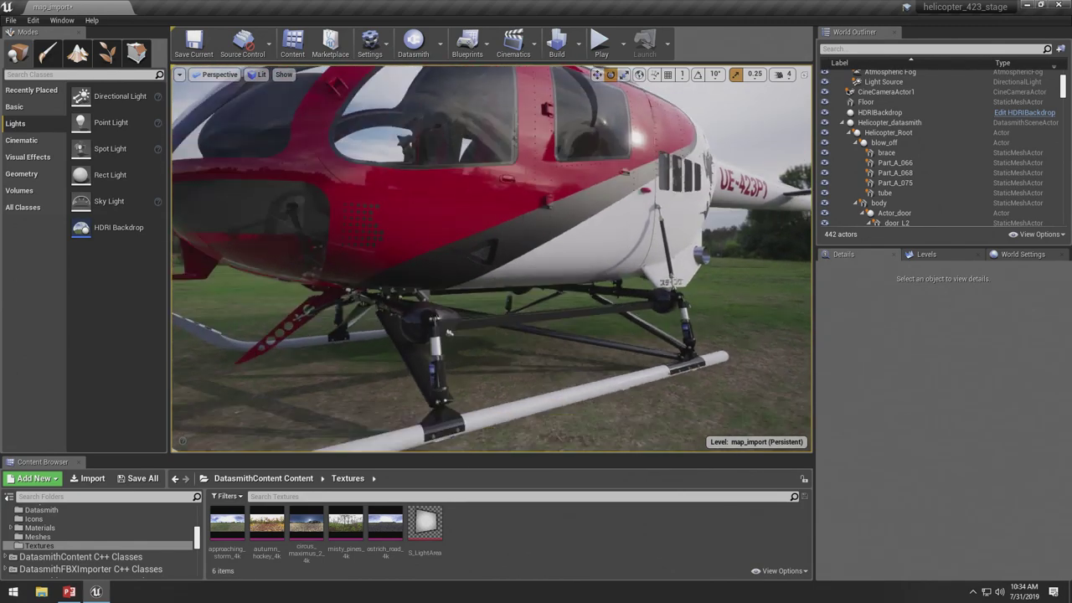
right_click_drag(449, 332, 449, 332)
right_click_drag(582, 292, 582, 291)
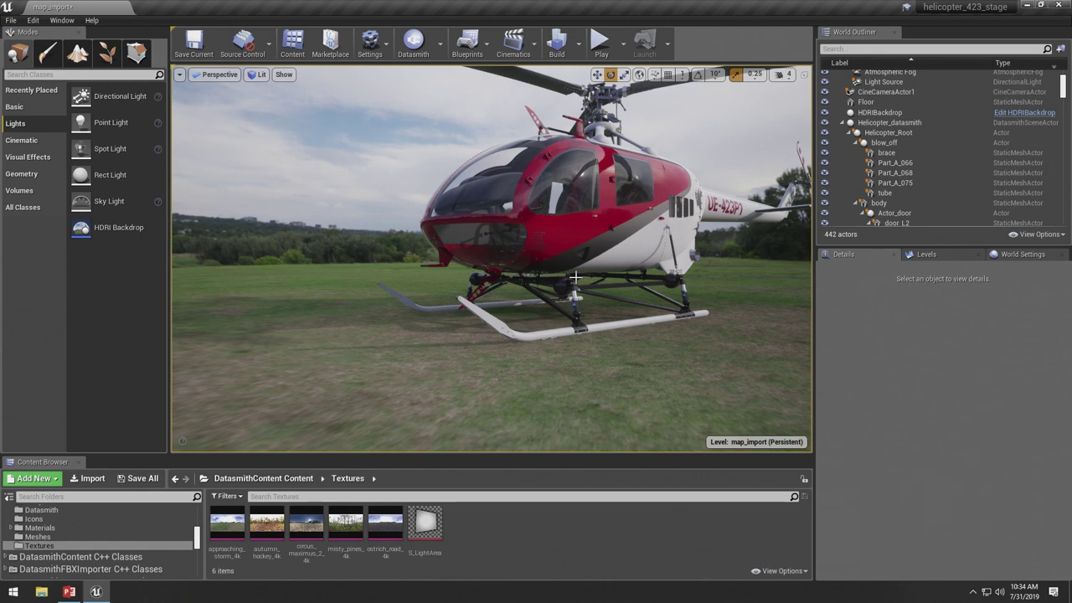
left_click_drag(545, 272, 559, 293)
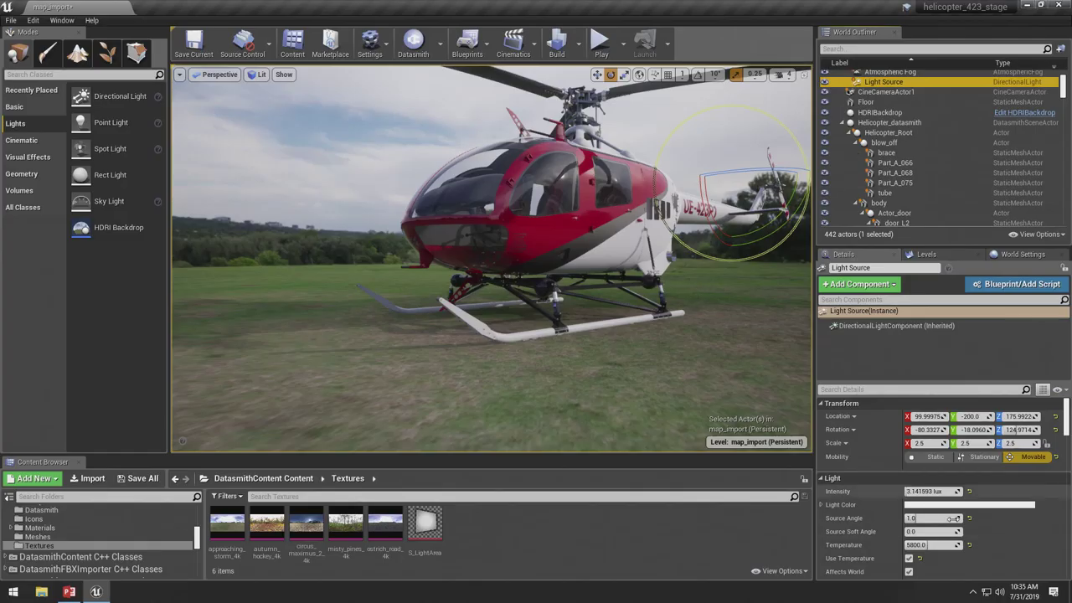
- Set the sun Light Source's source angle to 5
scroll(1005, 553, "down", 1)
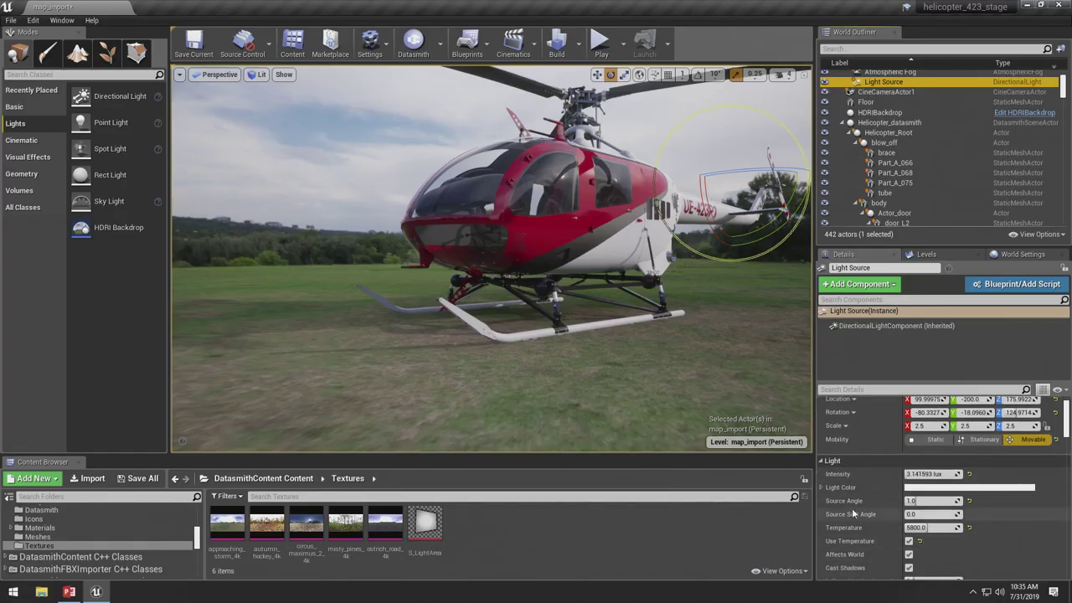
left_click(930, 501)
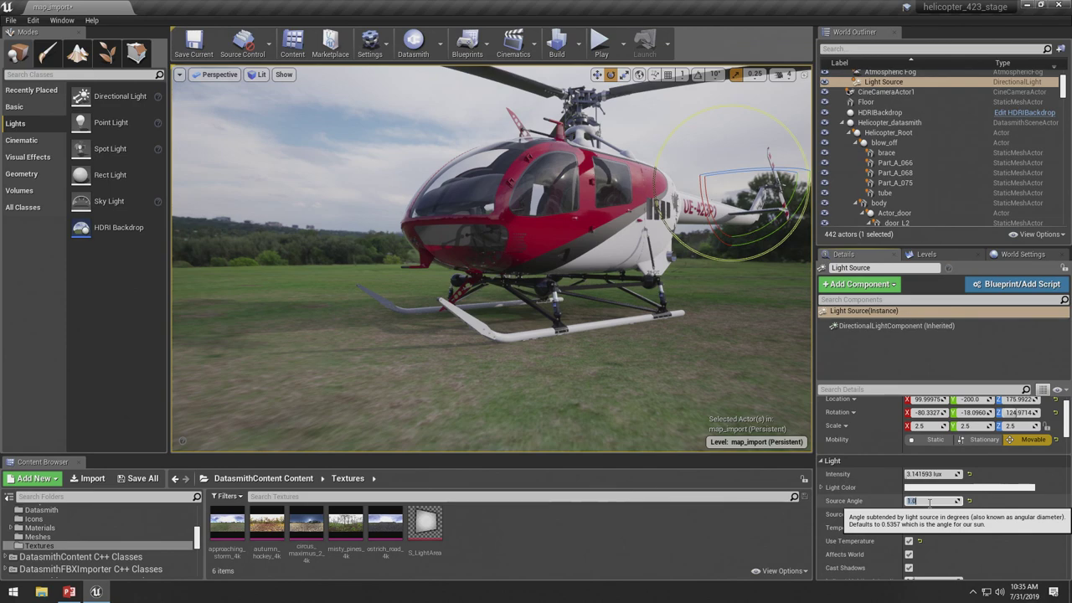
type("5")
key("Return")
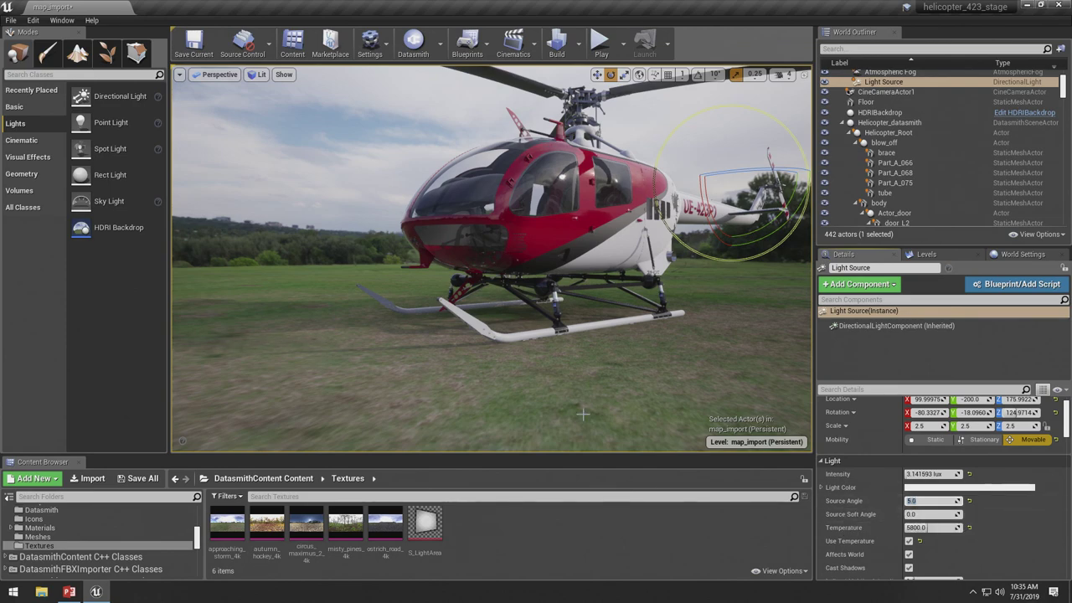
- Raise the sun light's intensity to 10 lux
key("w")
right_click_drag(578, 360, 477, 390)
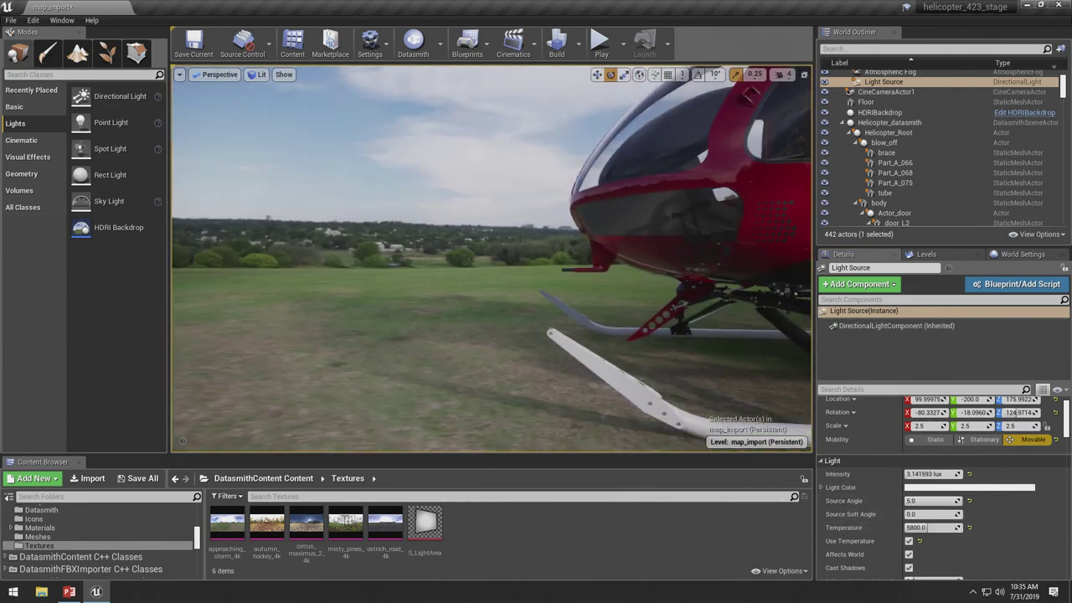
left_click(942, 475)
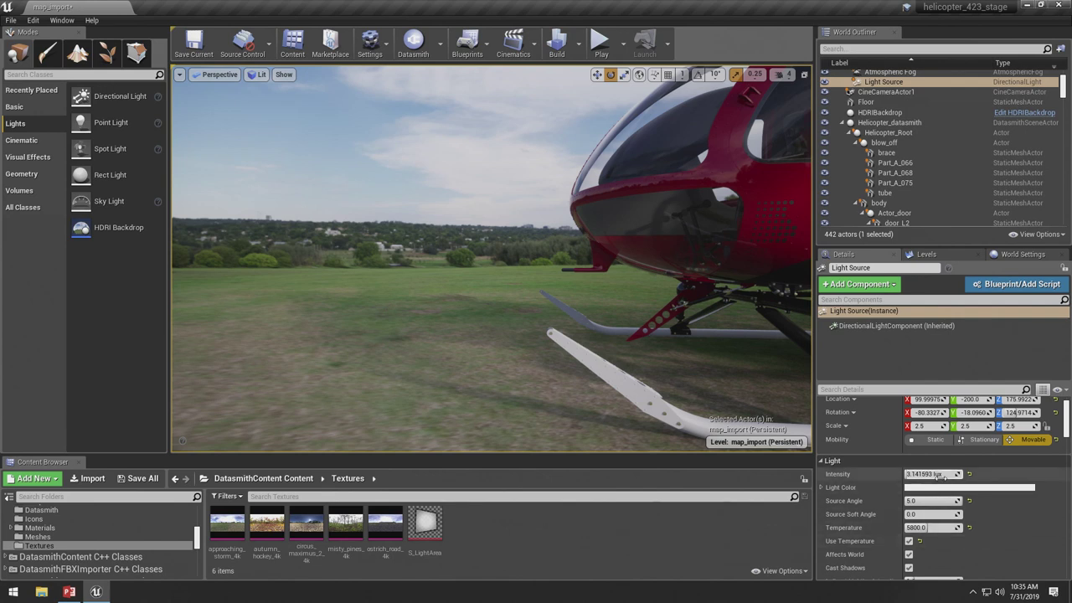
type("10")
key("Return")
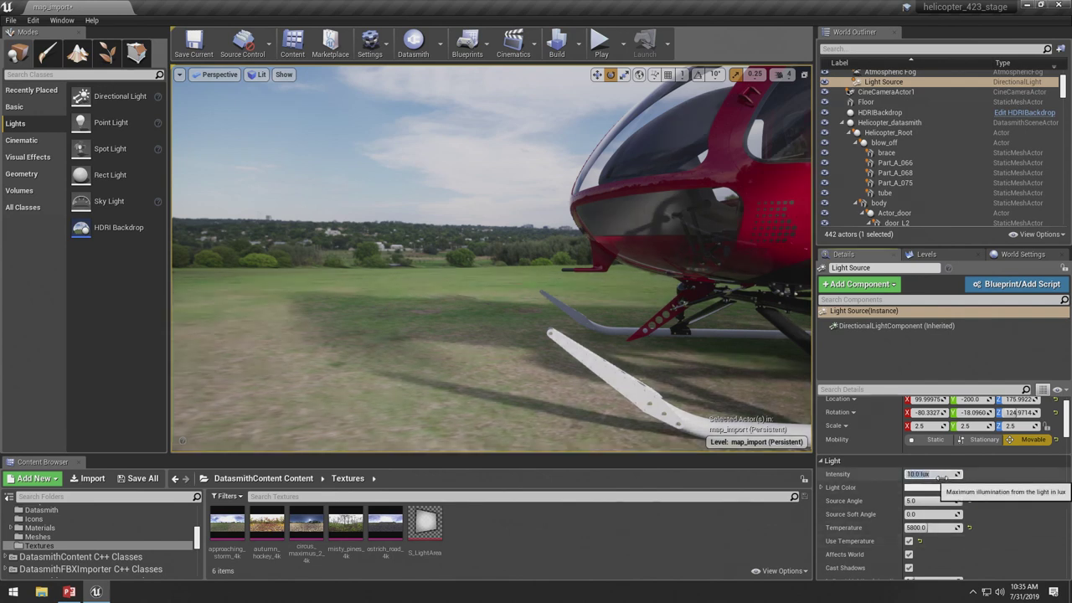
- Reset the source angle to 5, then drag it down to about 3.714286
left_click_drag(930, 501, 913, 501)
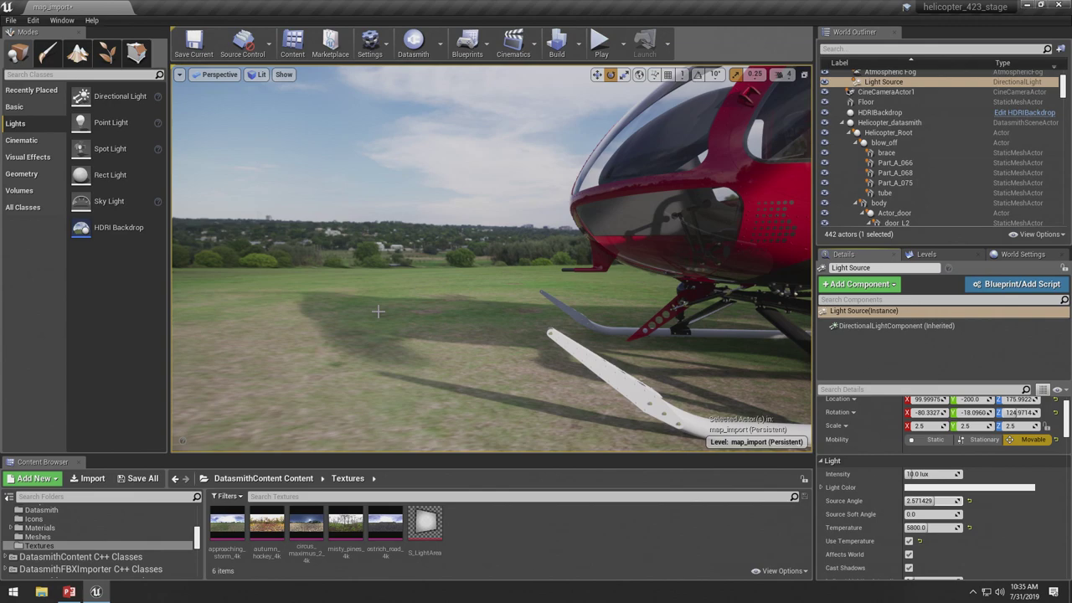
right_click_drag(442, 300, 526, 292)
left_click(938, 501)
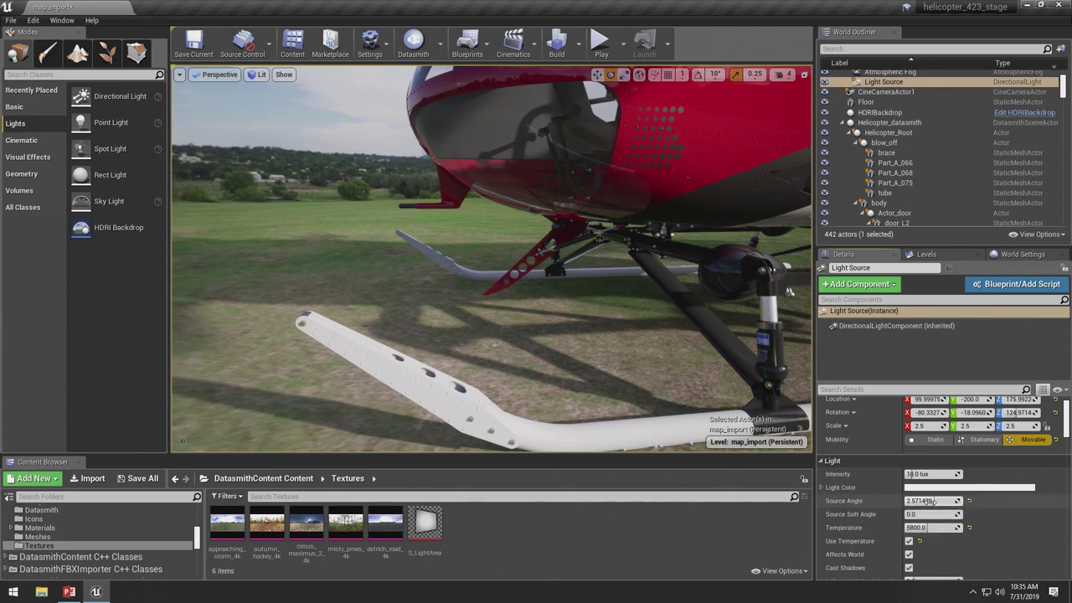
type("5")
key("Return")
mouse_move(930, 501)
left_mouse_down()
mouse_move(912, 501)
mouse_move(928, 497)
left_mouse_up()
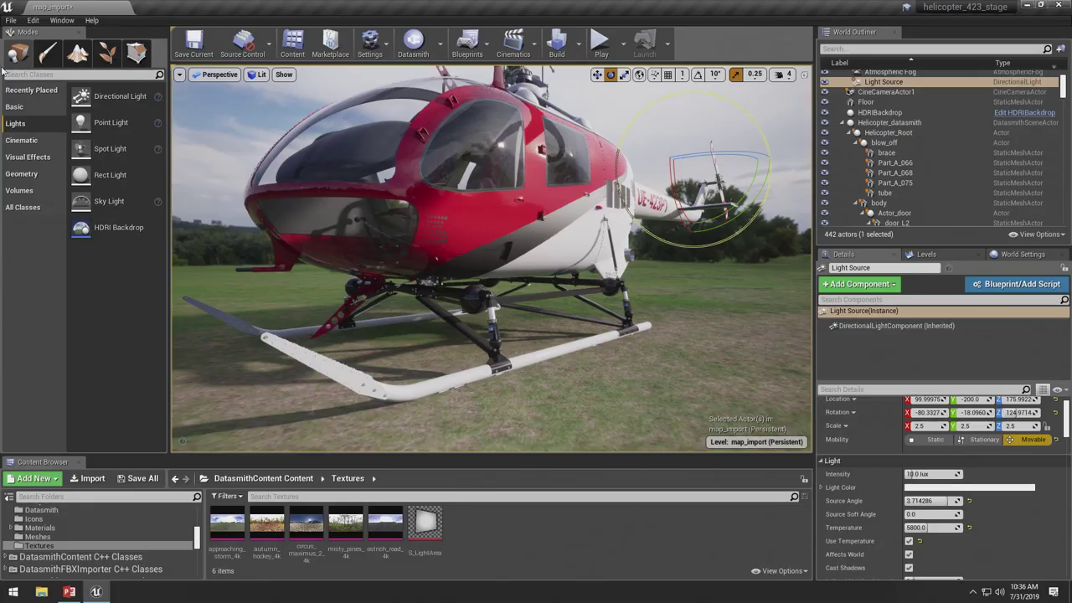
- Search 'post' in Modes and place a Post Process Volume in the level
scroll(942, 161, "up", 5)
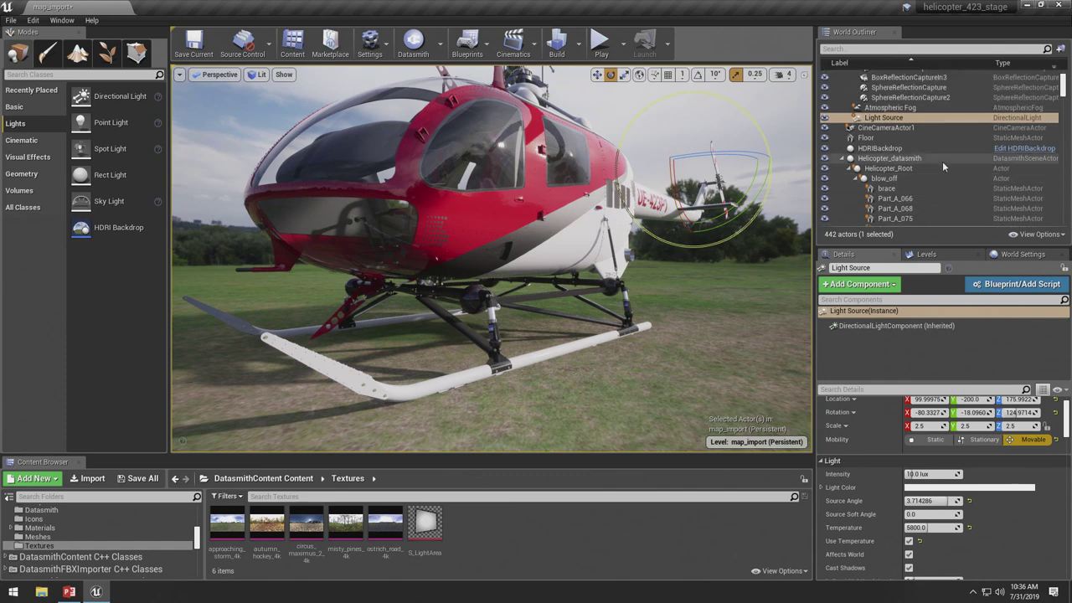
left_click(39, 73)
type("post")
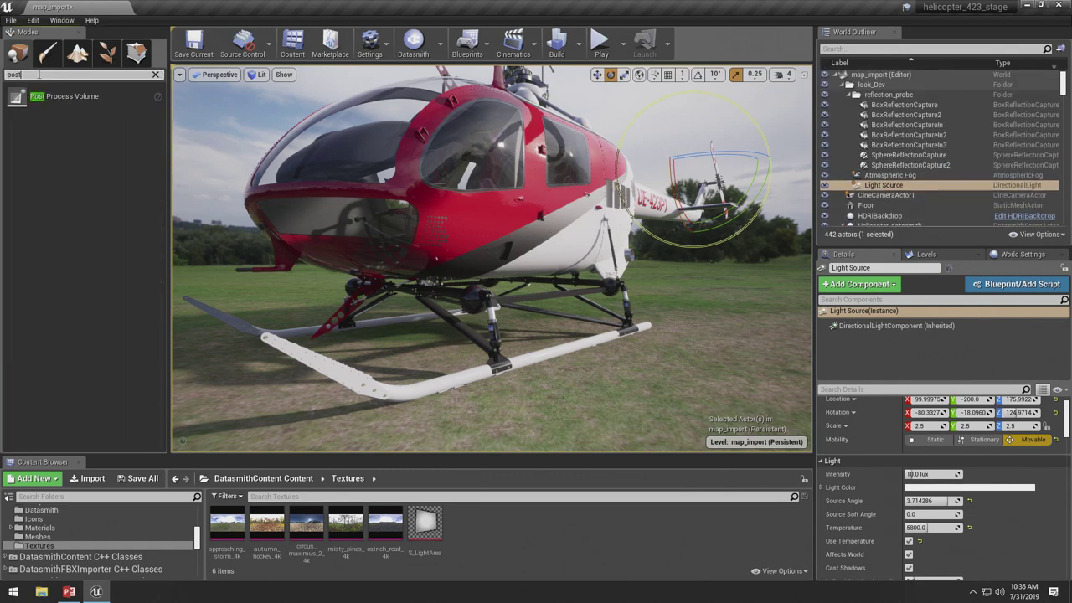
left_click_drag(32, 94, 383, 338)
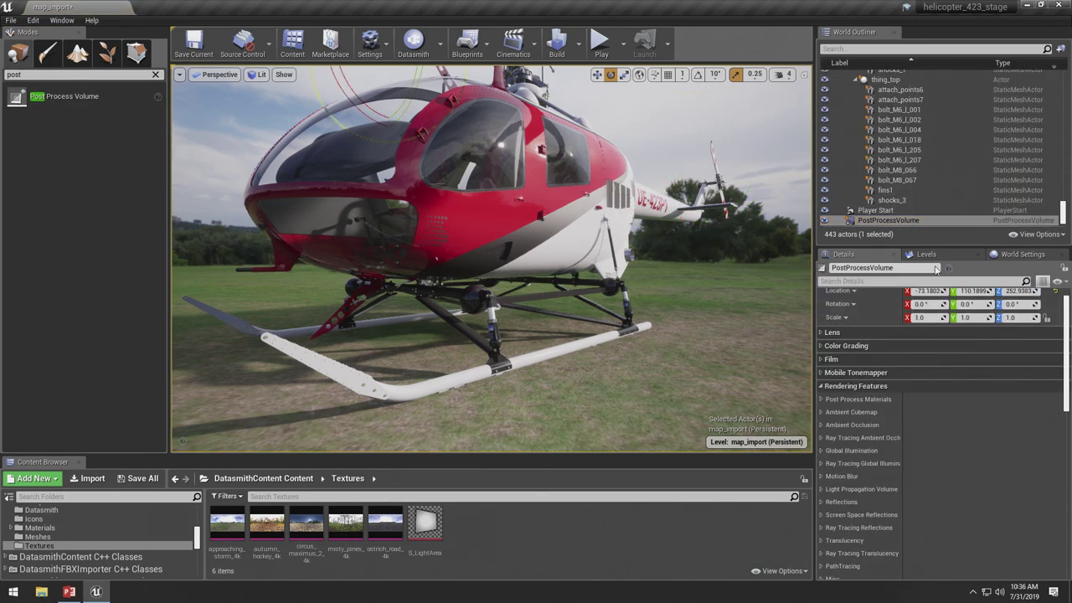
- Tick Infinite Extent (Unbound) on the volume so it covers the whole scene
scroll(950, 447, "down", 6)
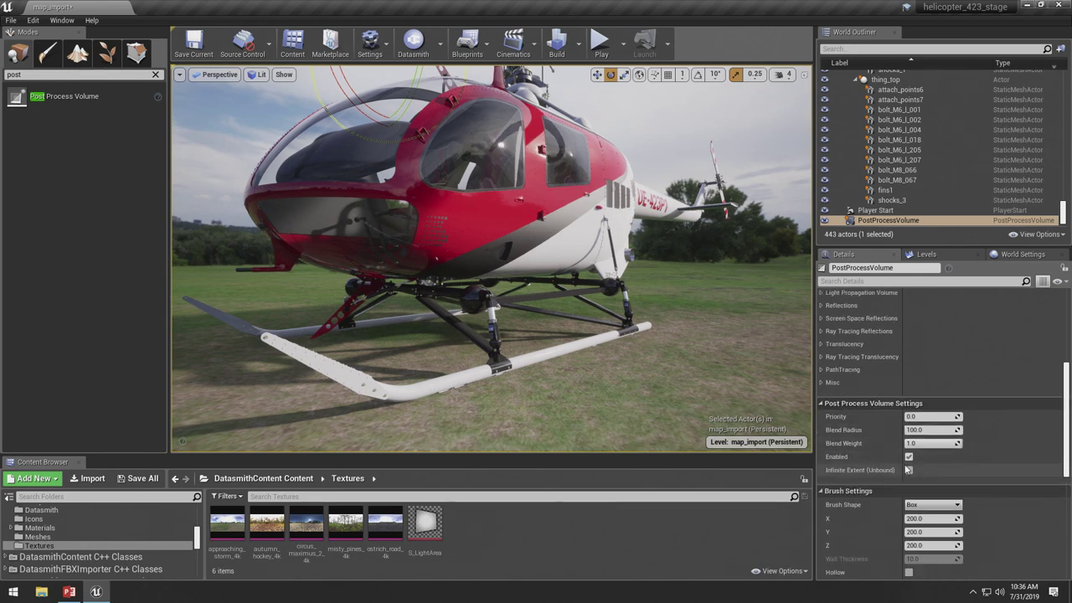
left_click(909, 470)
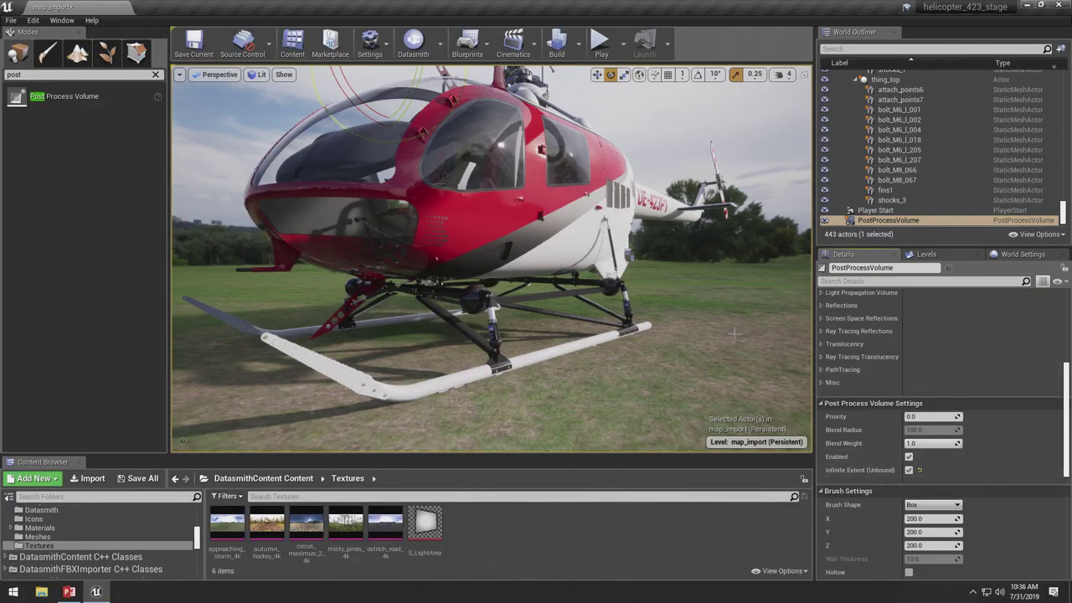
right_click_drag(734, 334, 649, 345)
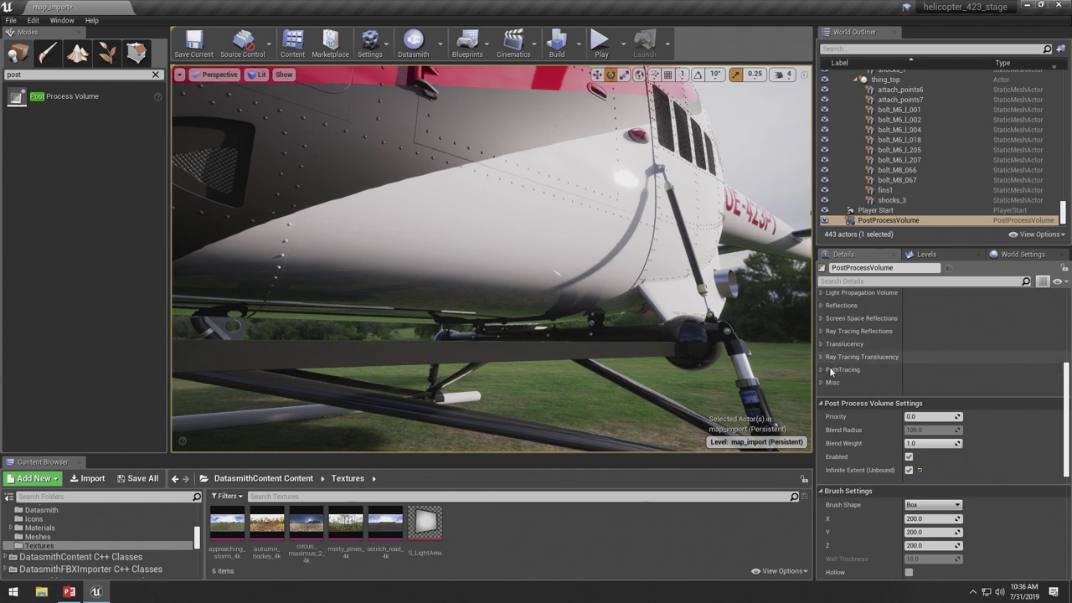
- Override the volume's Reflections Type, comparing Screen Space before settling on Ray Tracing
left_click(823, 305)
left_click(931, 319)
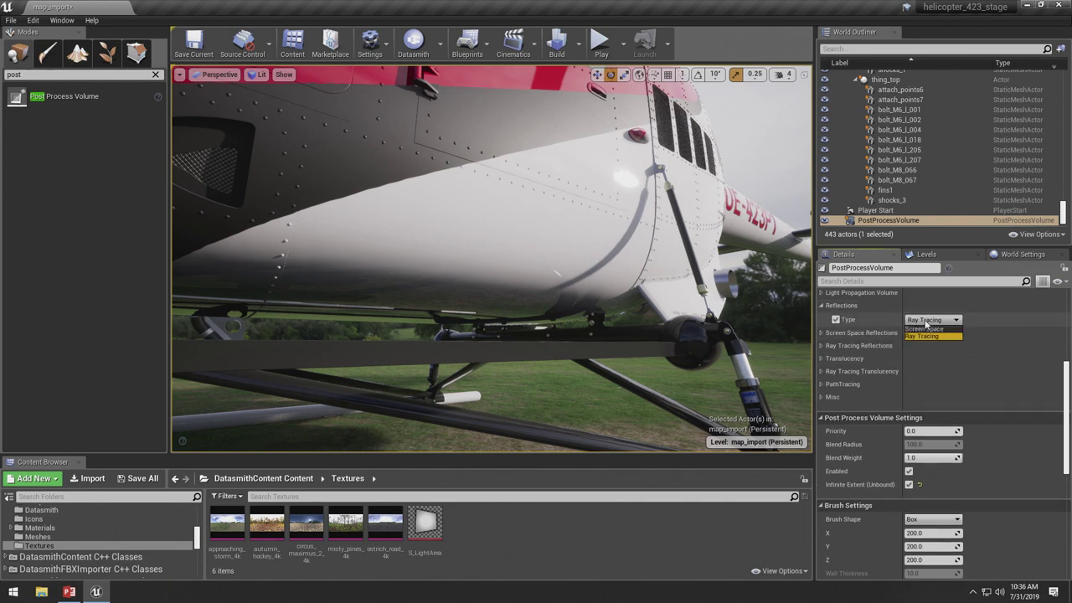
left_click(923, 330)
right_click_drag(773, 315, 756, 329)
right_click_drag(622, 320, 639, 322)
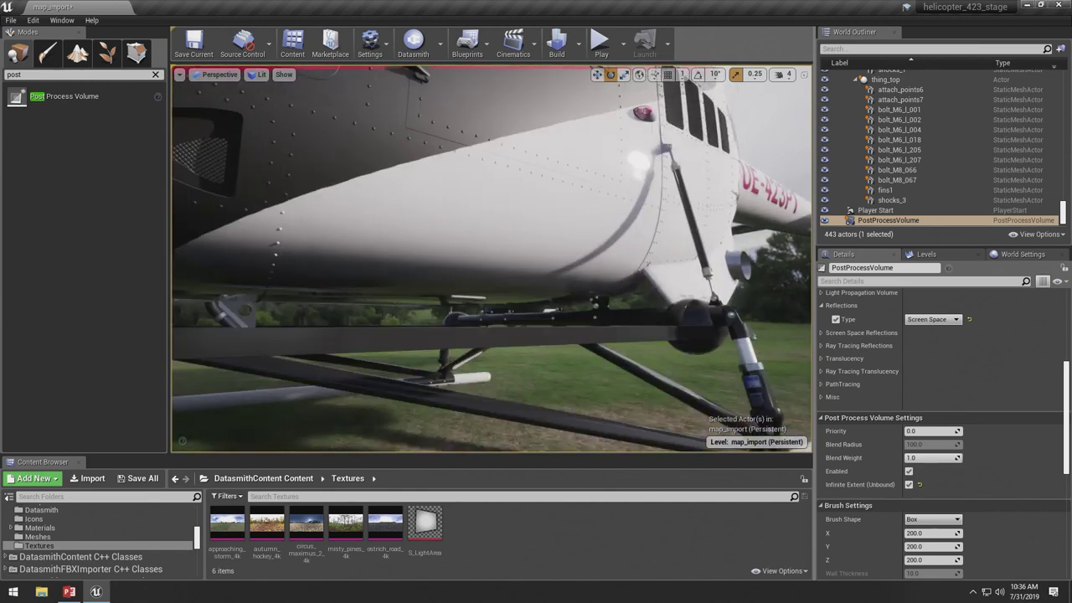
left_click(931, 319)
left_click(926, 341)
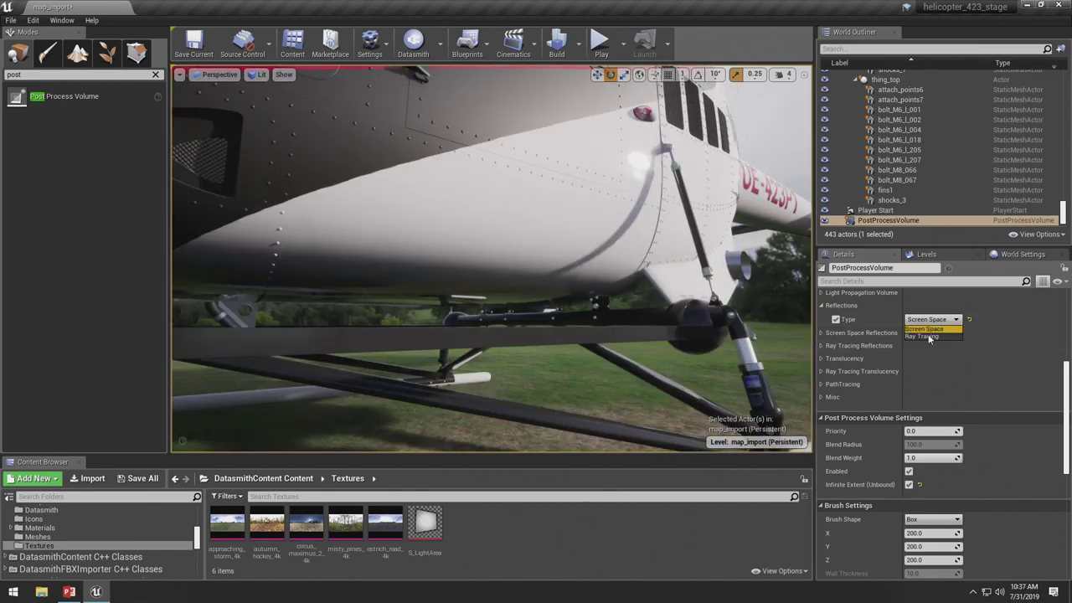
right_click_drag(664, 279, 656, 292)
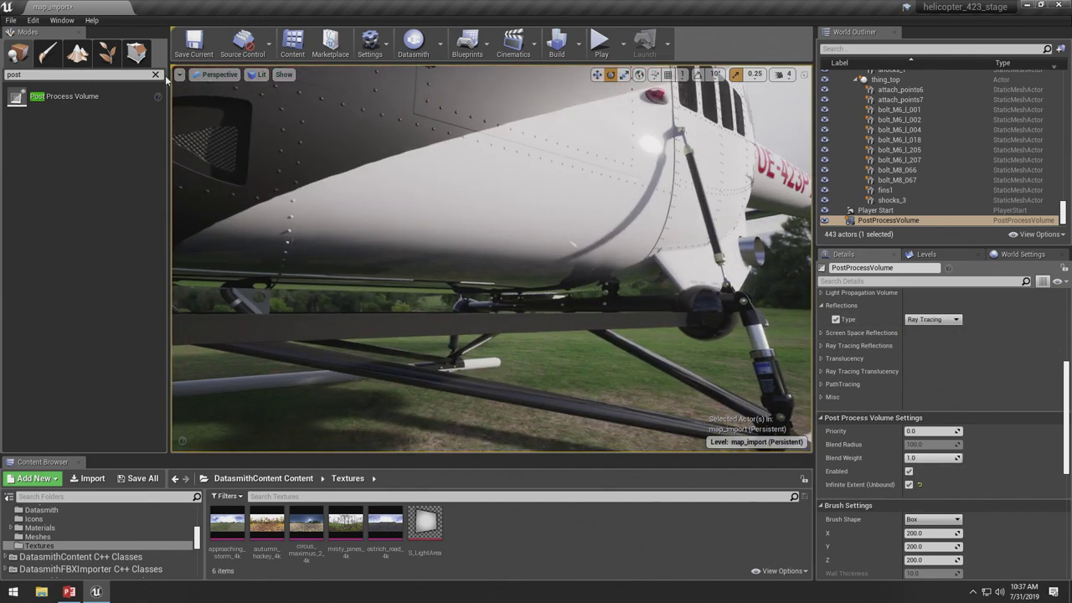
left_click(256, 75)
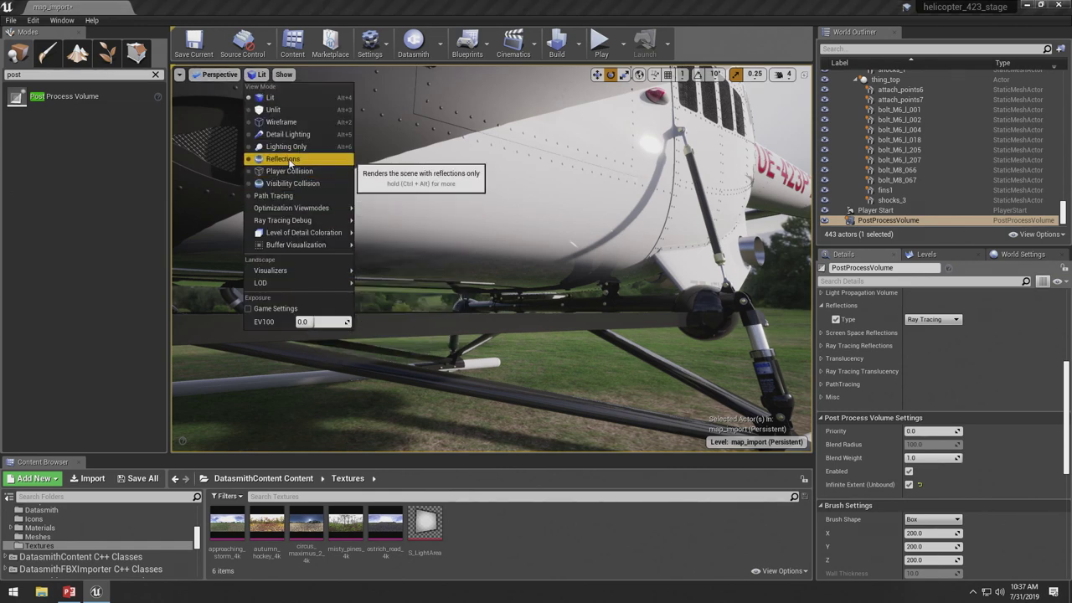
left_click(284, 159)
right_click_drag(289, 162, 290, 163)
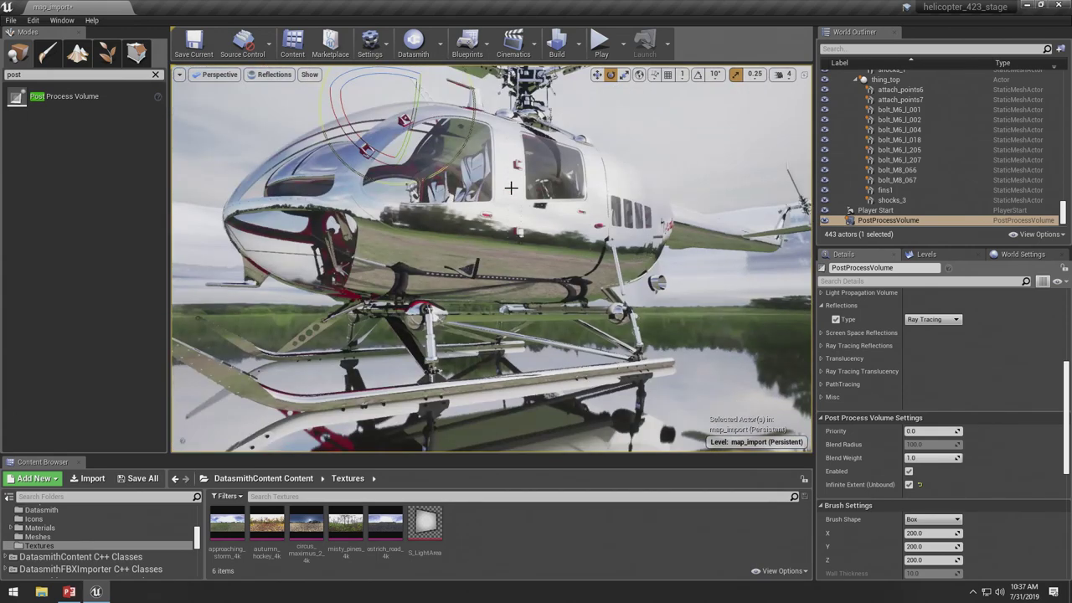
right_click_drag(570, 235, 571, 235)
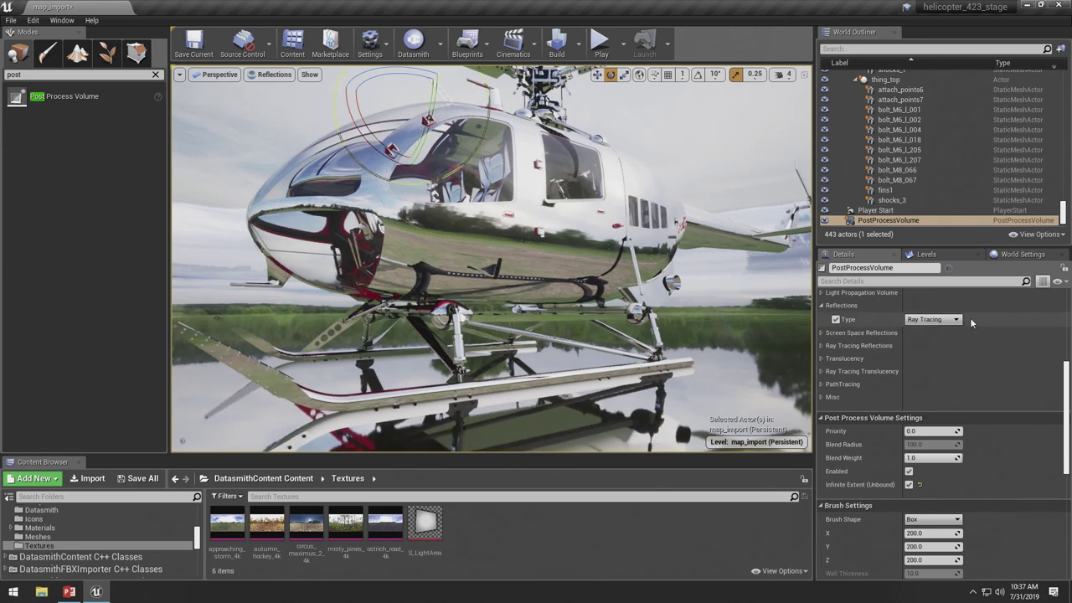
left_click(933, 319)
left_click(929, 330)
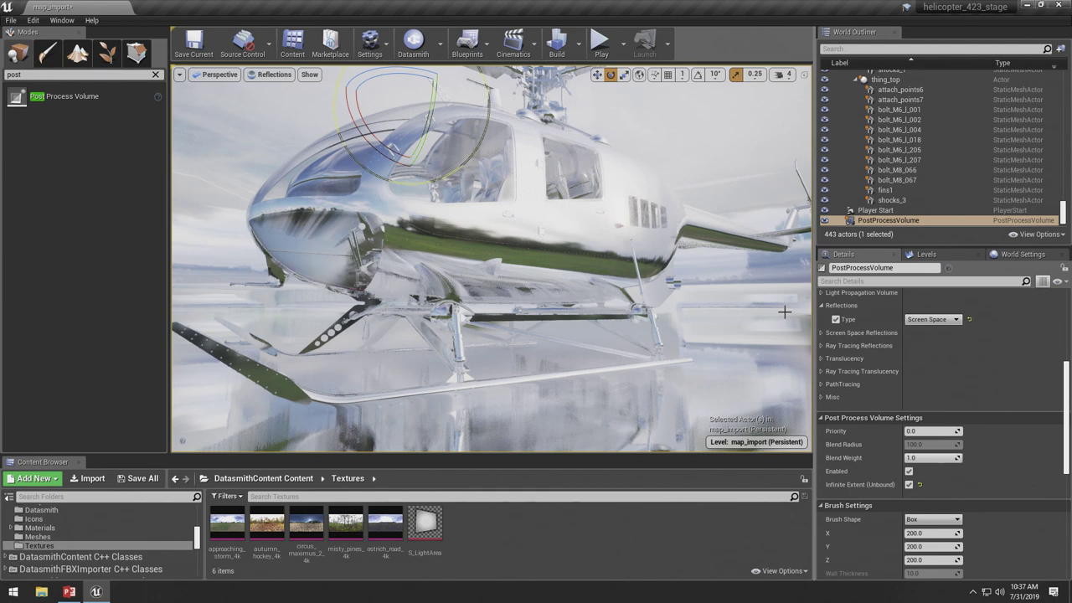
left_click(932, 319)
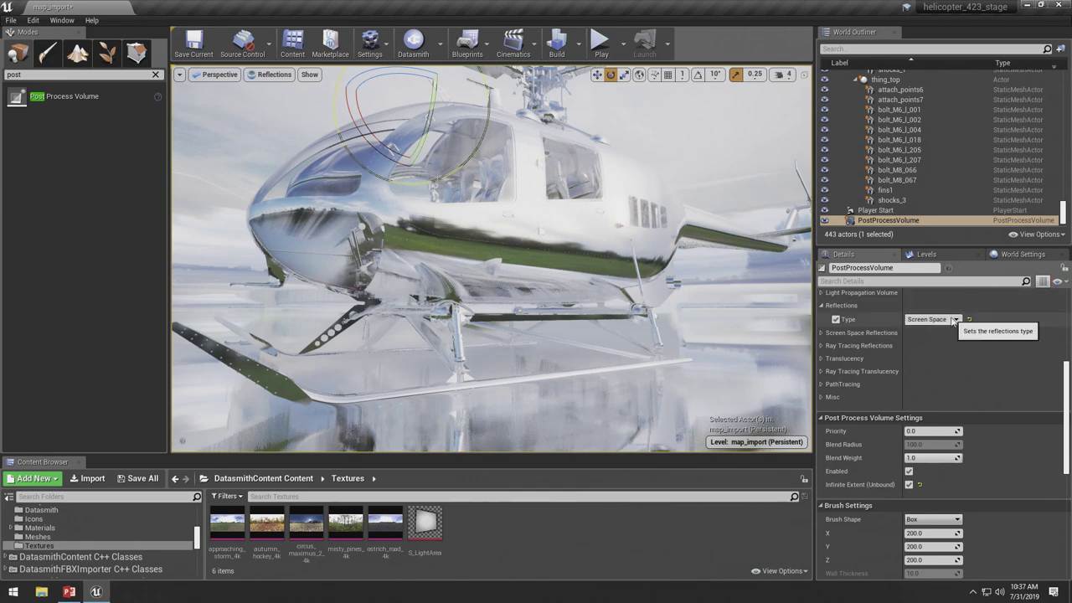
left_click(915, 332)
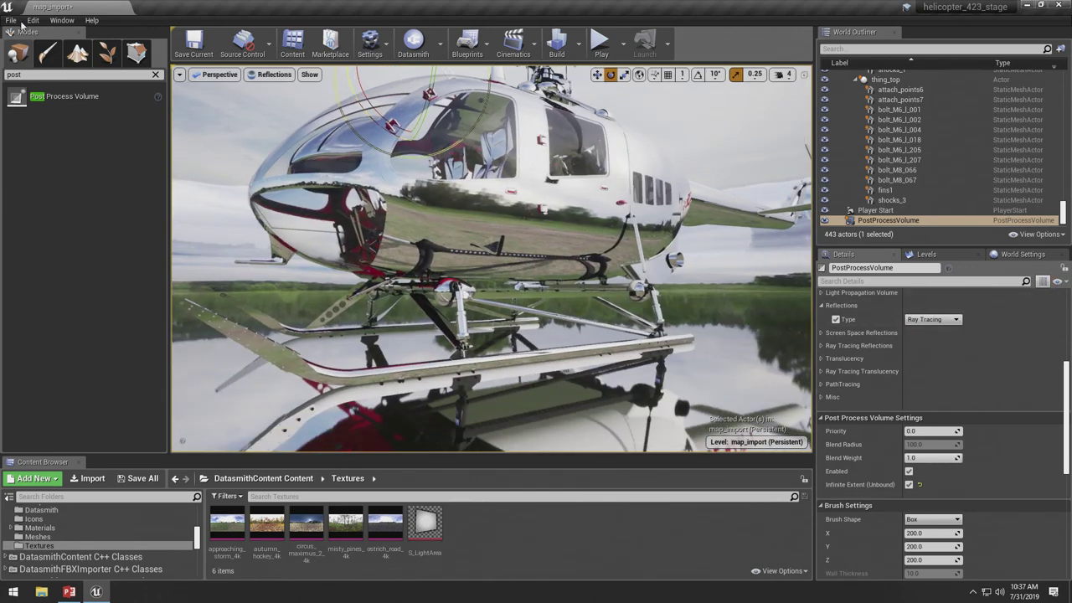
left_click(270, 73)
- Return the viewport to the Lit view and move closer to the helicopter
left_click(273, 99)
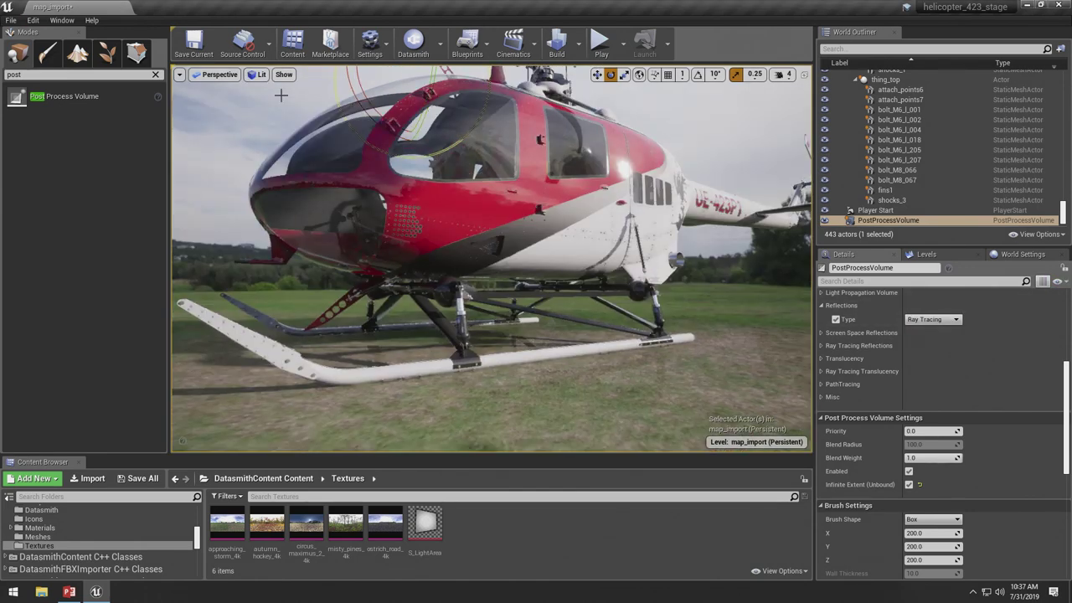
right_click_drag(623, 198, 623, 197)
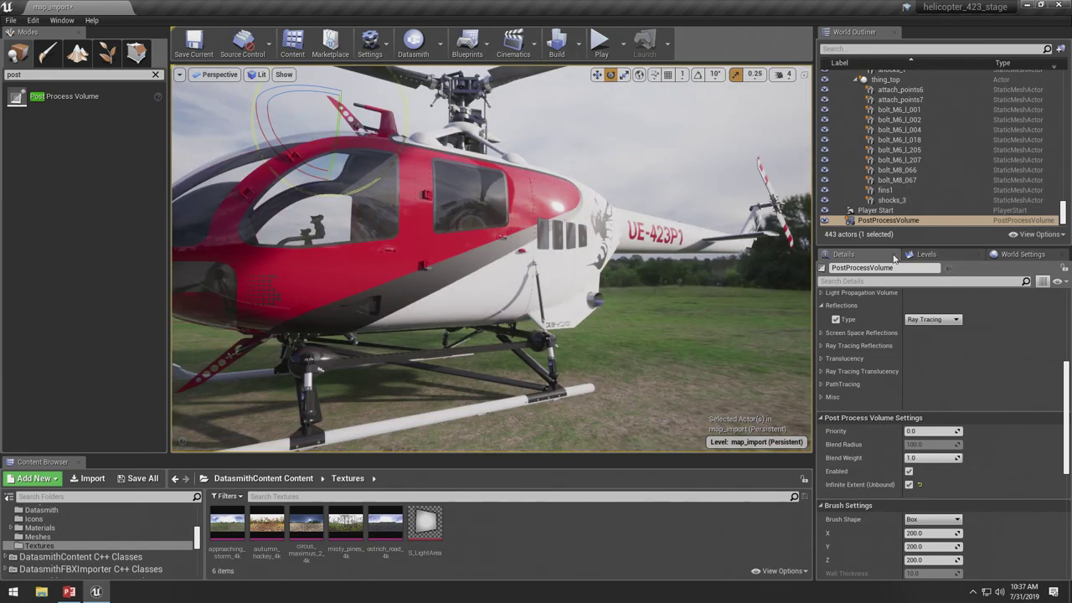
scroll(937, 149, "up", 10)
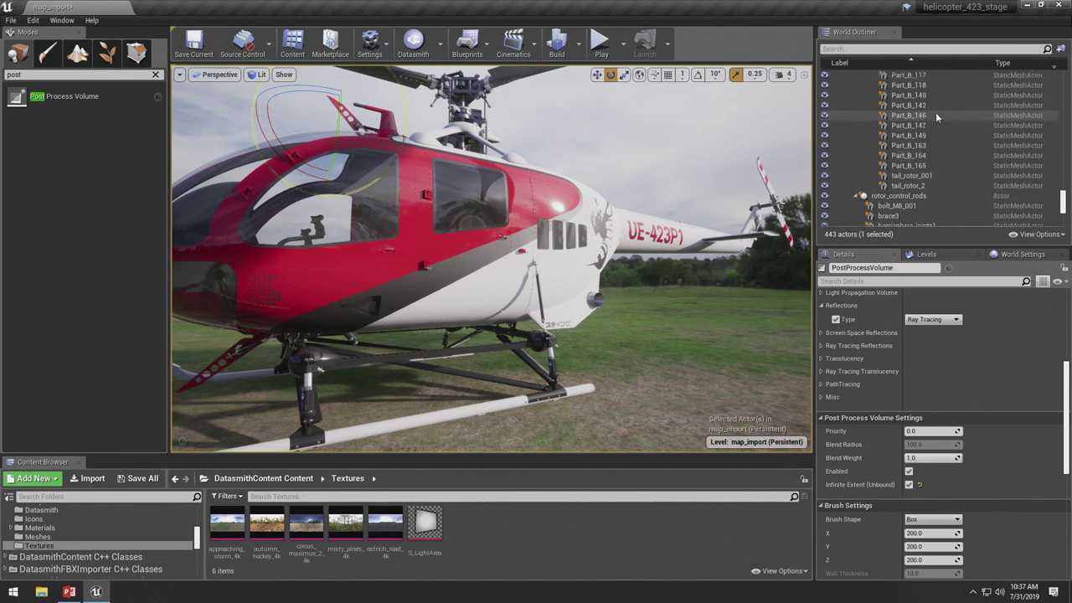
scroll(904, 176, "up", 15)
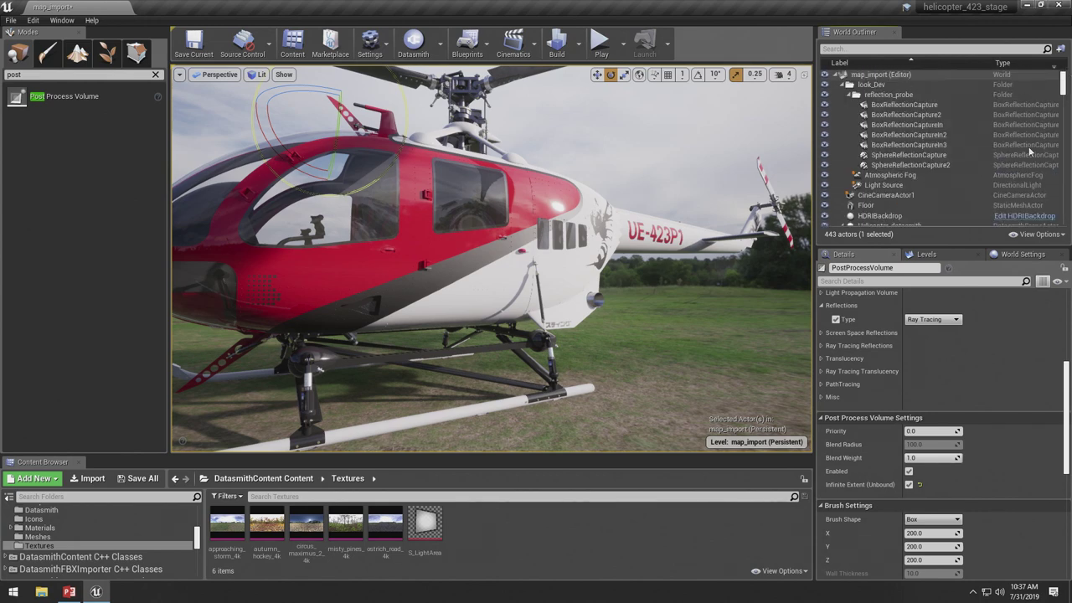
- Select the directional Light Source and dim its intensity to 3 lux
left_click(897, 186)
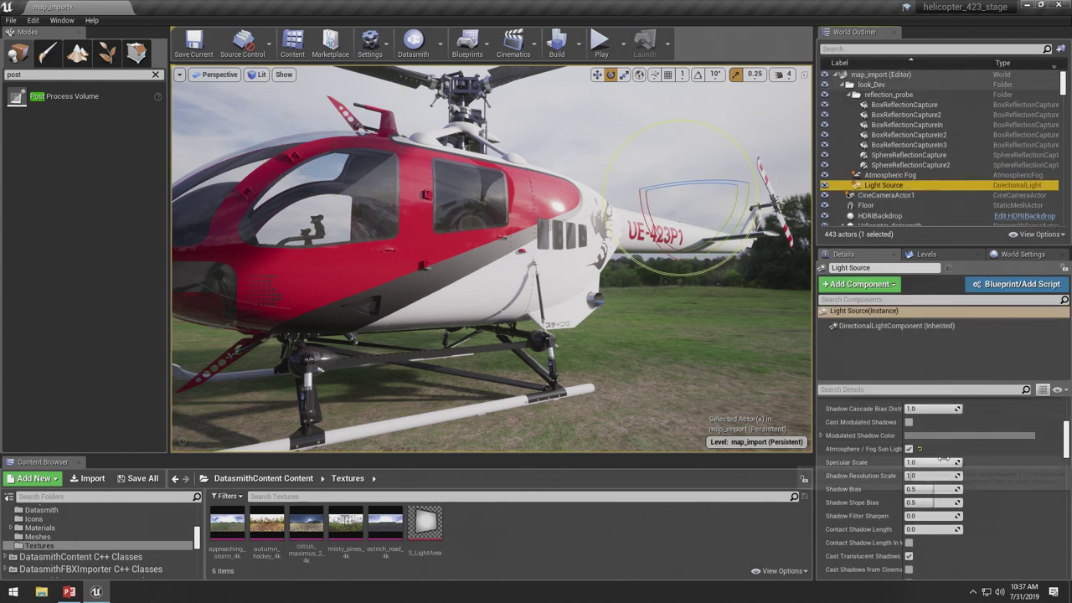
scroll(998, 443, "up", 3)
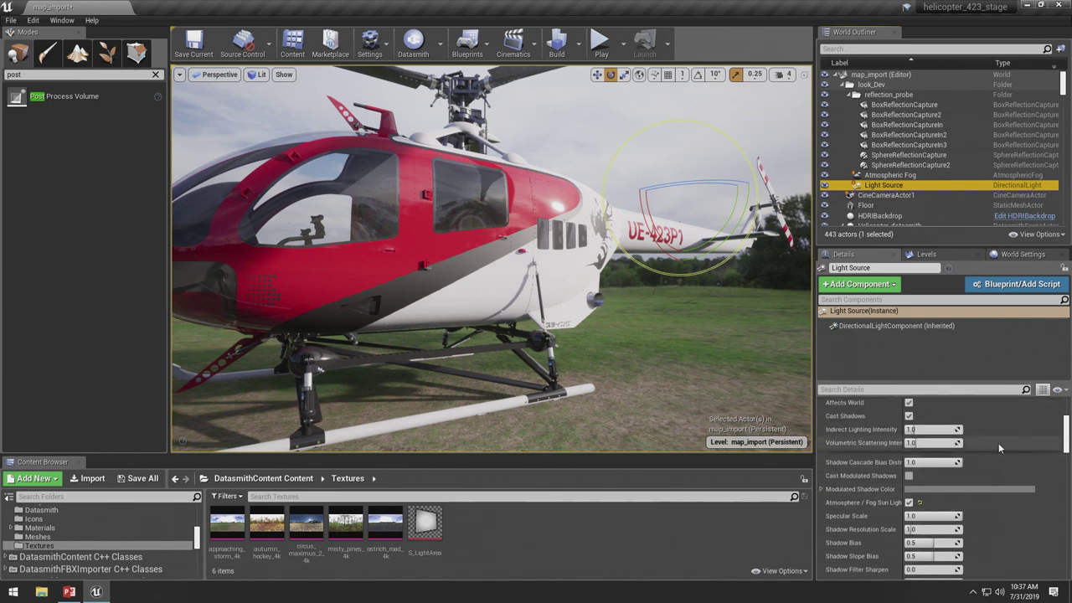
left_click(871, 311)
scroll(919, 448, "up", 5)
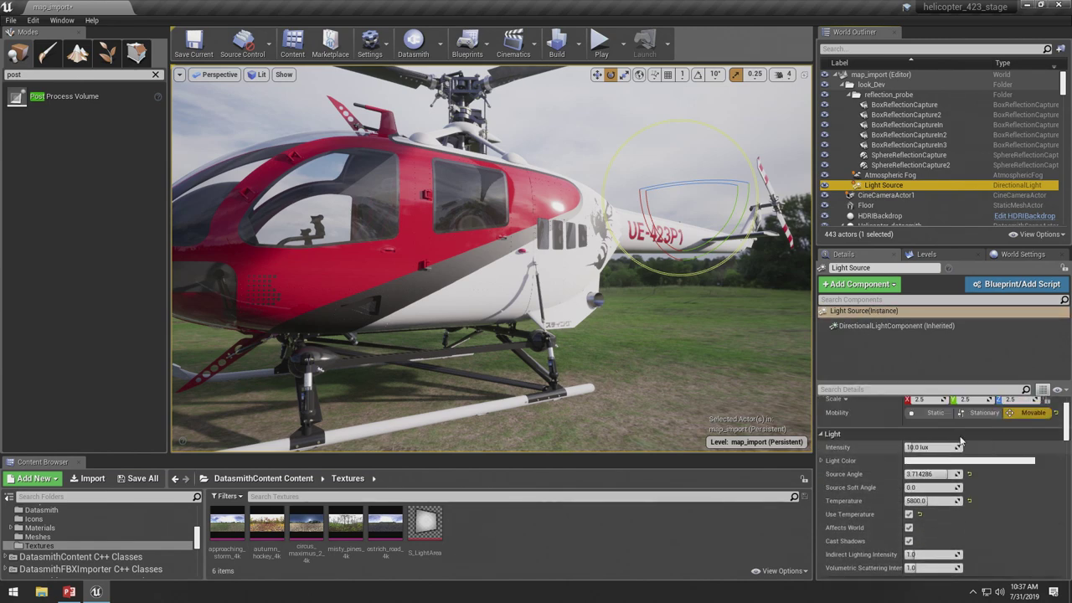
left_click(919, 447)
type("3")
key("Return")
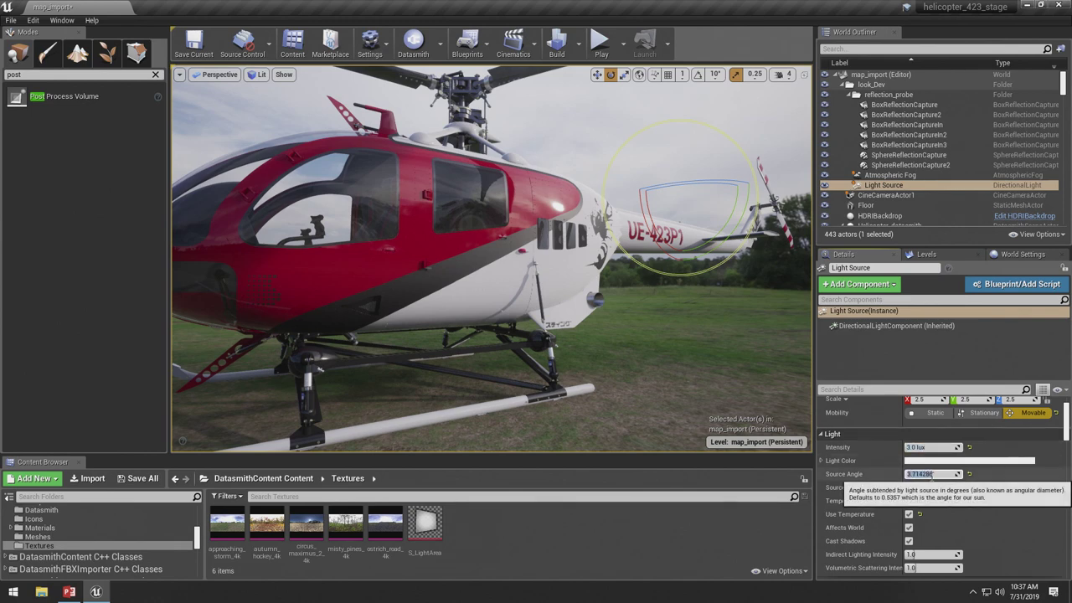
right_click_drag(464, 223, 465, 225)
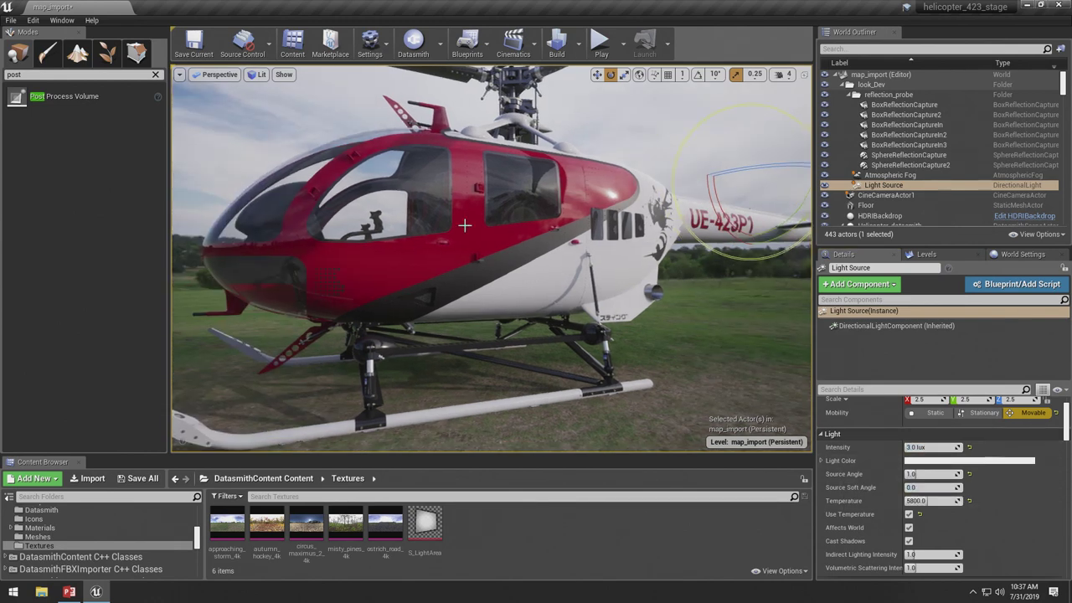
right_click_drag(471, 263, 471, 263)
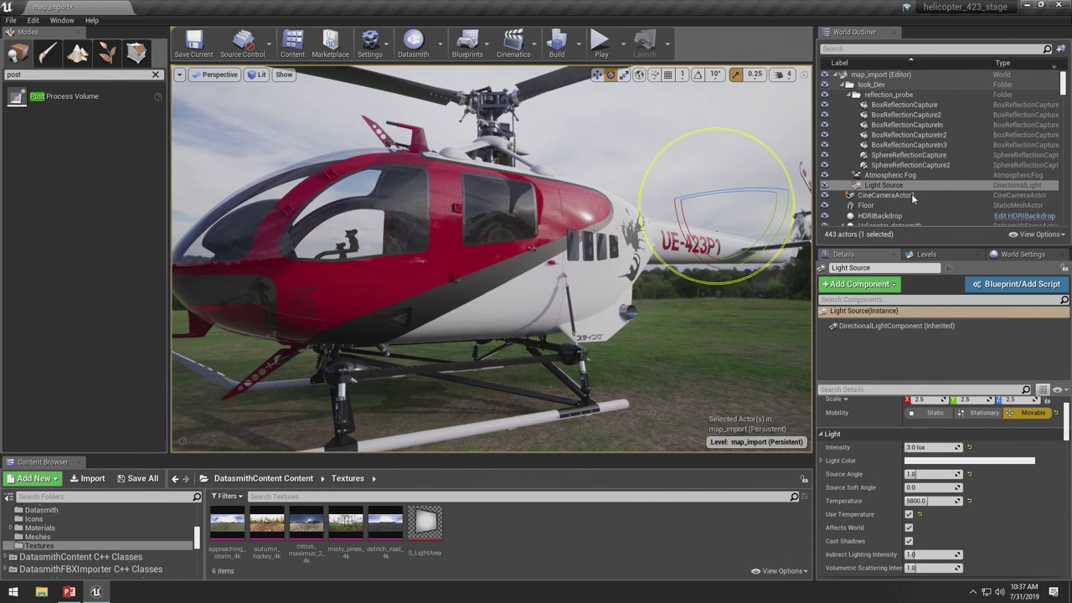
mouse_move(1062, 80)
left_mouse_down()
mouse_move(1062, 109)
mouse_move(1062, 75)
left_mouse_up()
- Assign the ostrich_road_4k texture as the HDRIBackdrop's cubemap and inspect the fuselage up close
left_click(842, 85)
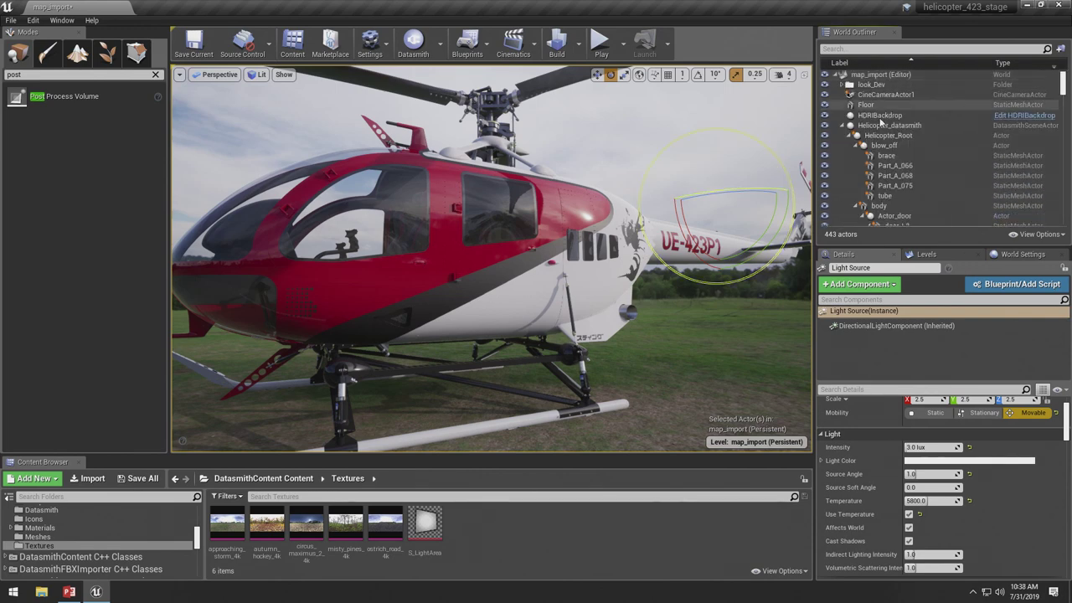
left_click(841, 125)
left_click(875, 115)
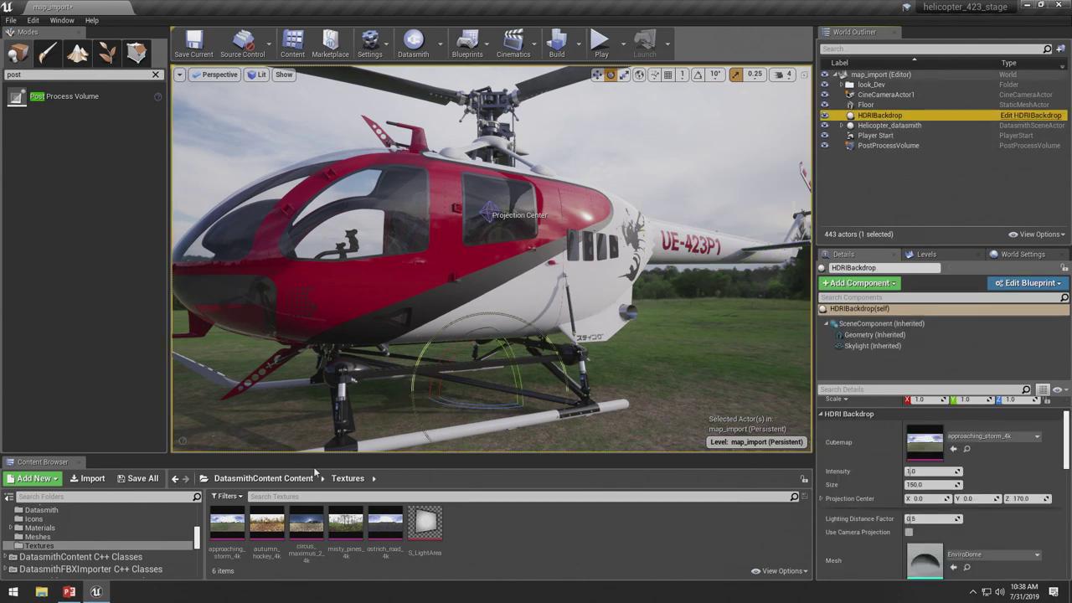
left_click(385, 524)
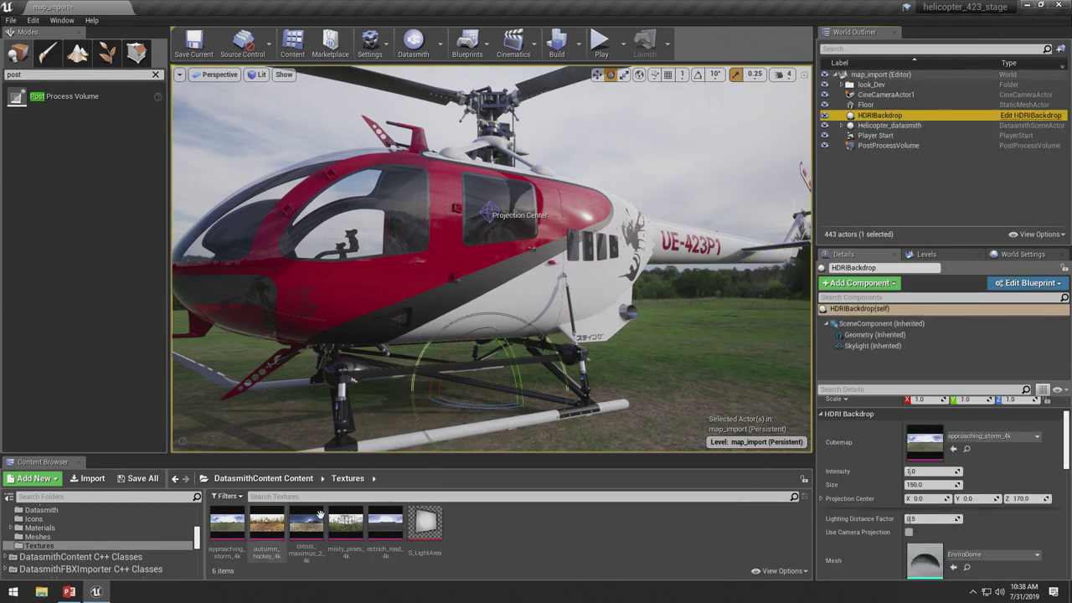
left_click_drag(924, 448, 925, 448)
right_click_drag(495, 268, 655, 372)
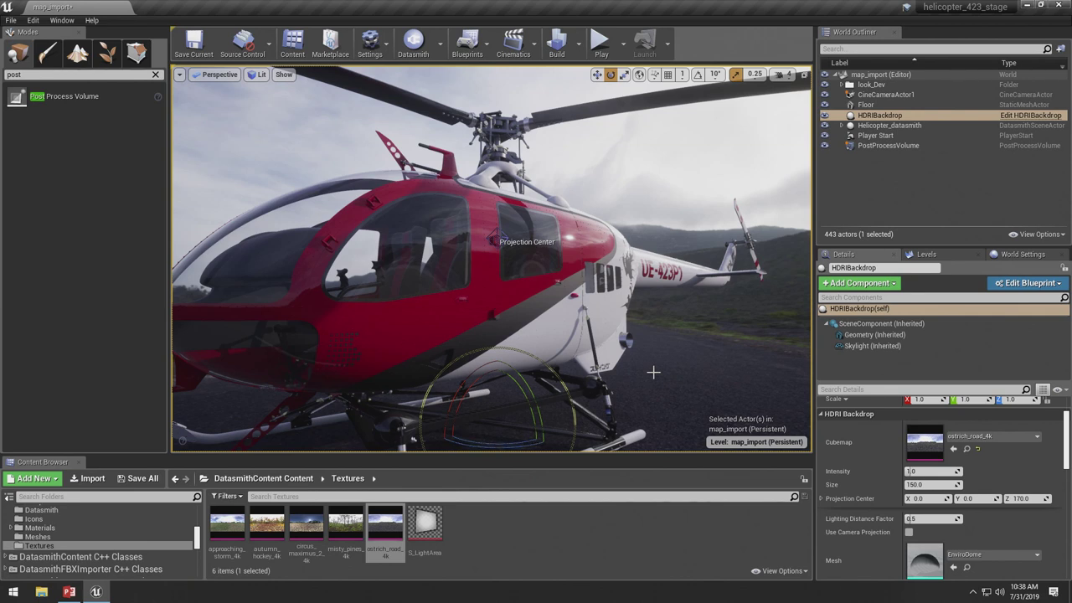
right_click_drag(446, 266, 510, 299)
right_click_drag(573, 288, 573, 288)
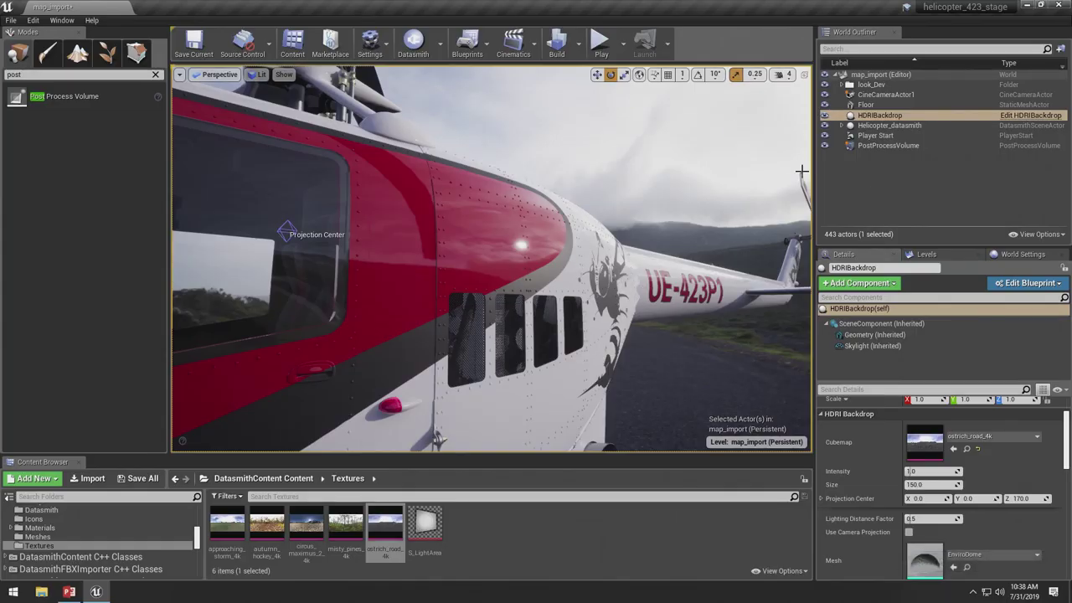
- Override the PostProcessVolume's Lens > Bloom method to Convolution
left_click(888, 146)
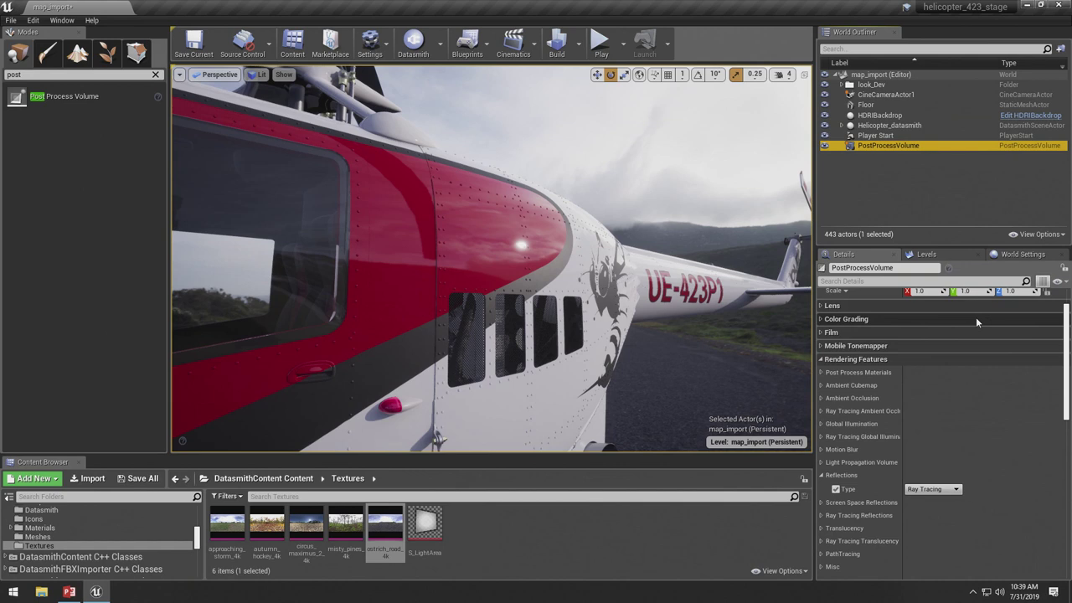
scroll(995, 407, "up", 1)
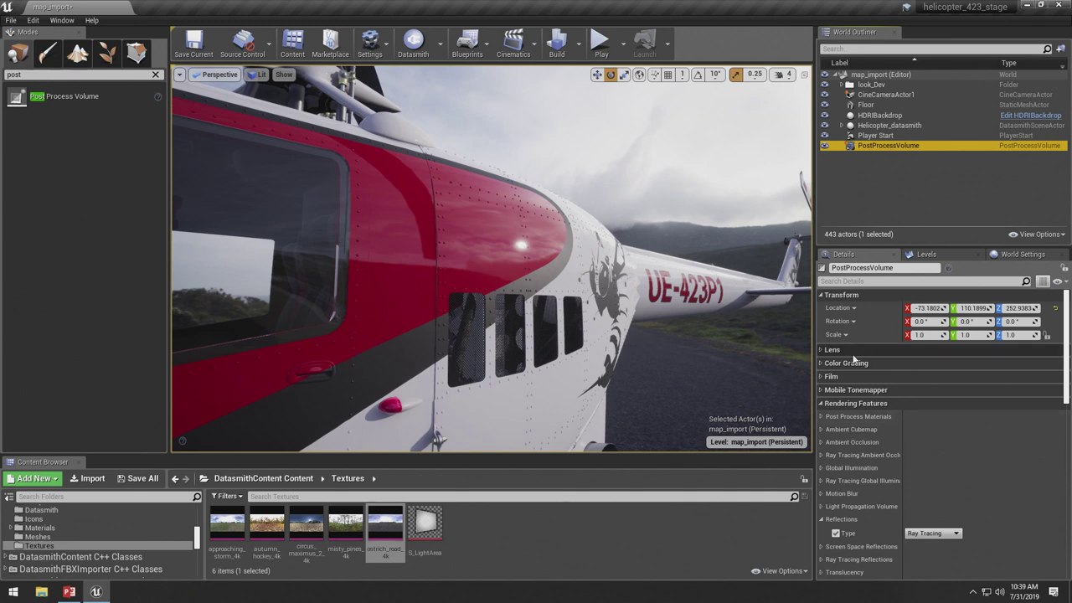
scroll(958, 401, "down", 2)
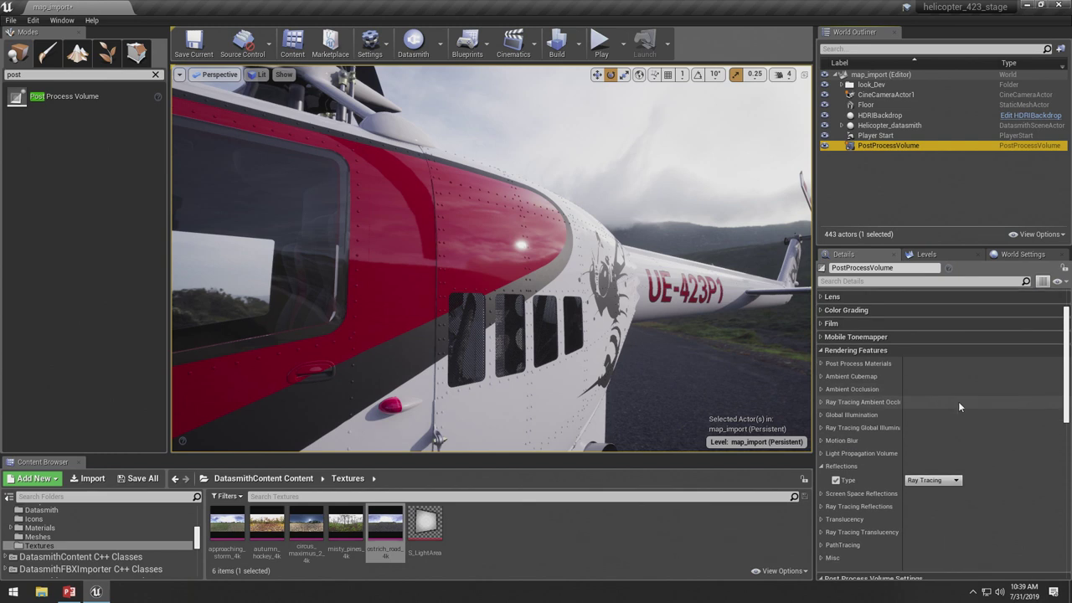
scroll(960, 390, "up", 2)
left_click(822, 350)
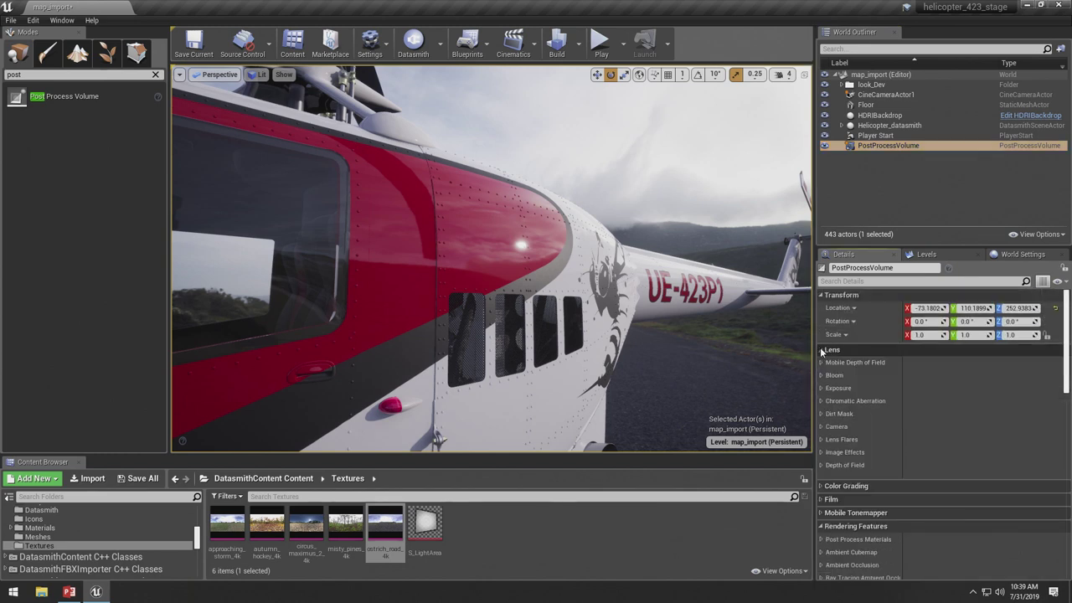
left_click(822, 376)
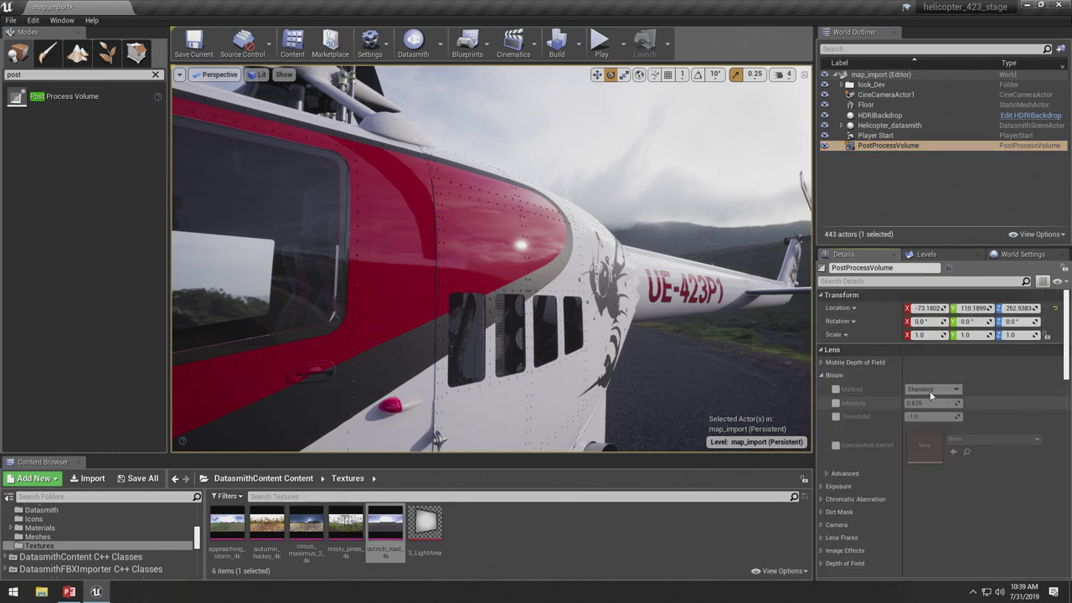
left_click(836, 389)
left_click(933, 389)
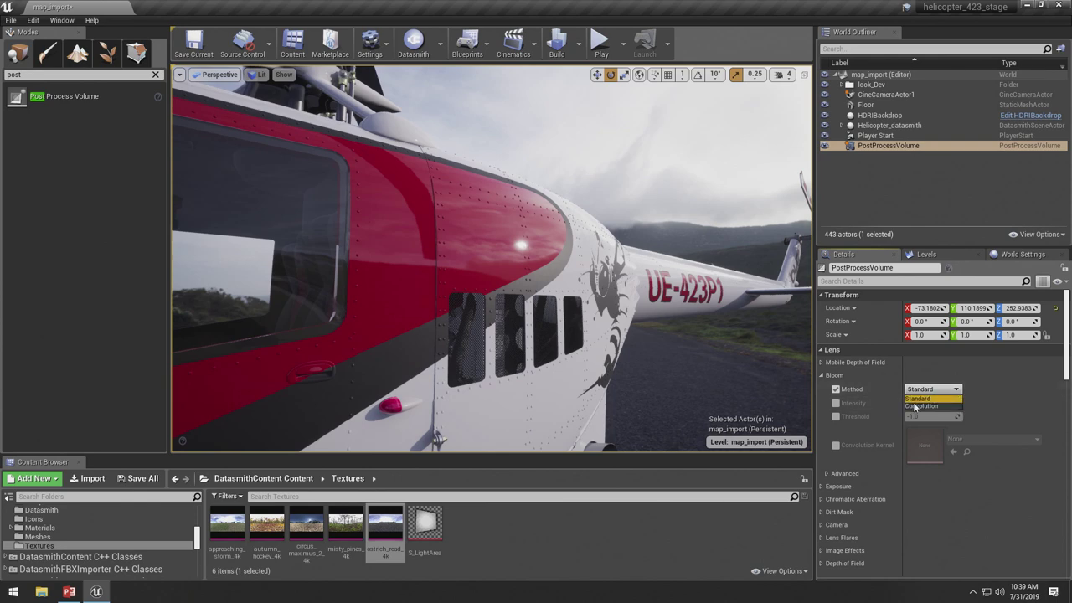
left_click(928, 403)
right_click_drag(655, 337, 498, 335)
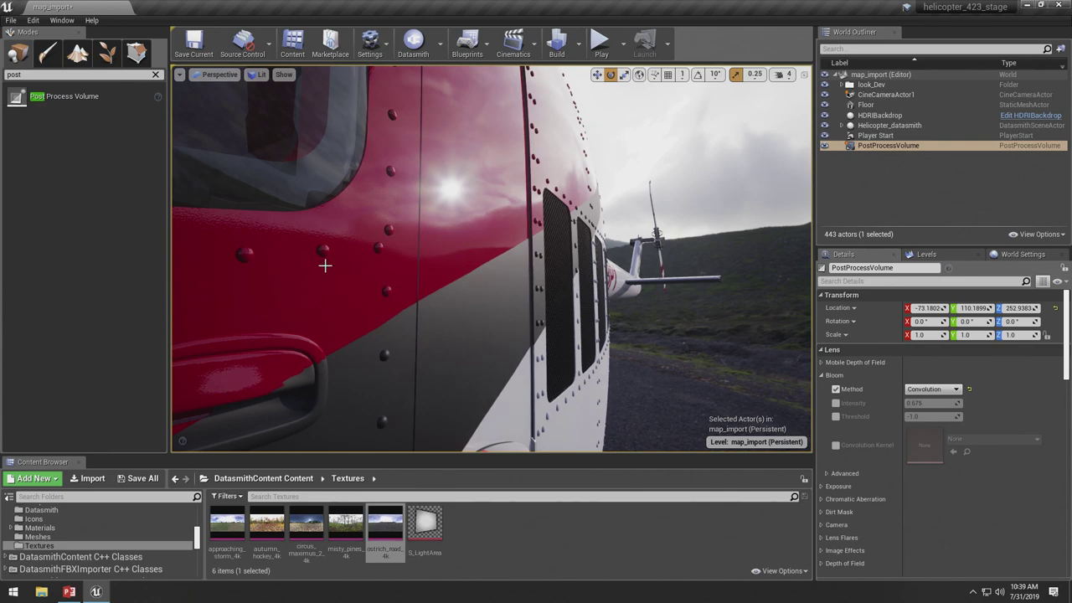
left_click_drag(346, 266, 627, 187)
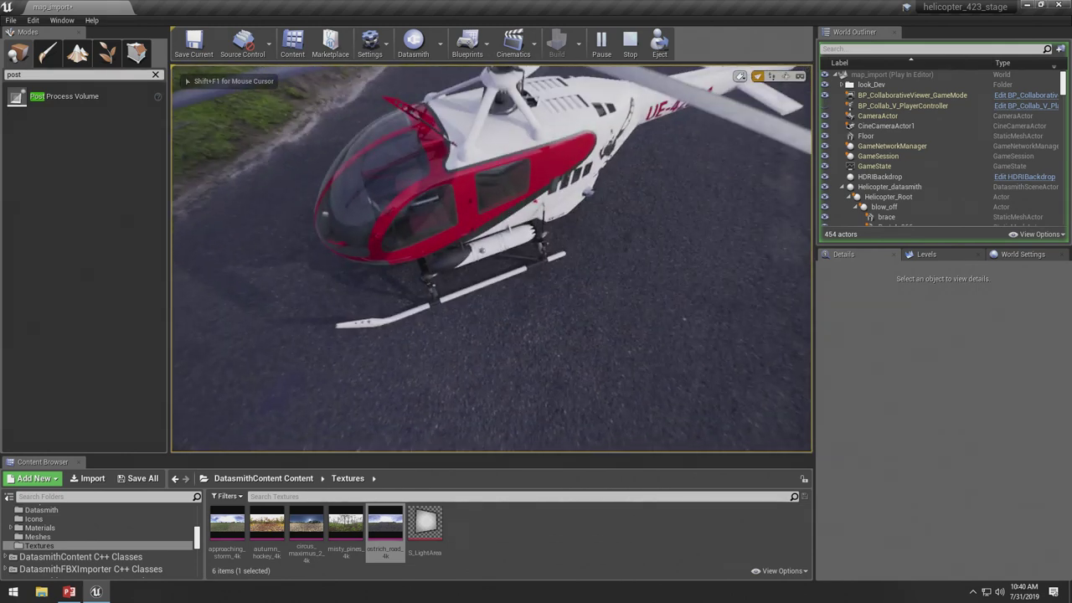
key("shift+F1")
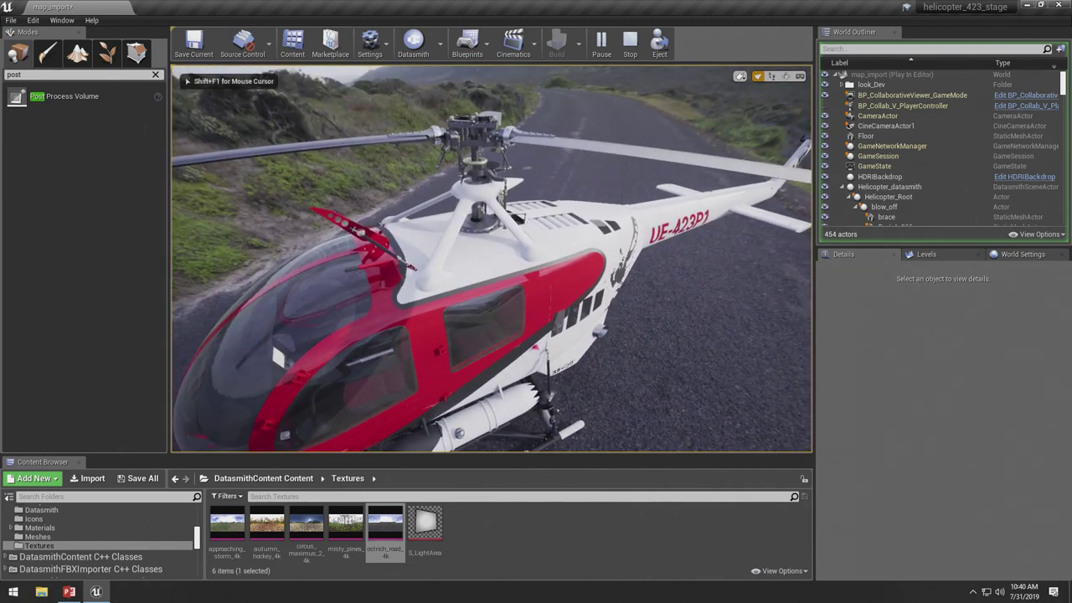
key("shift+F1")
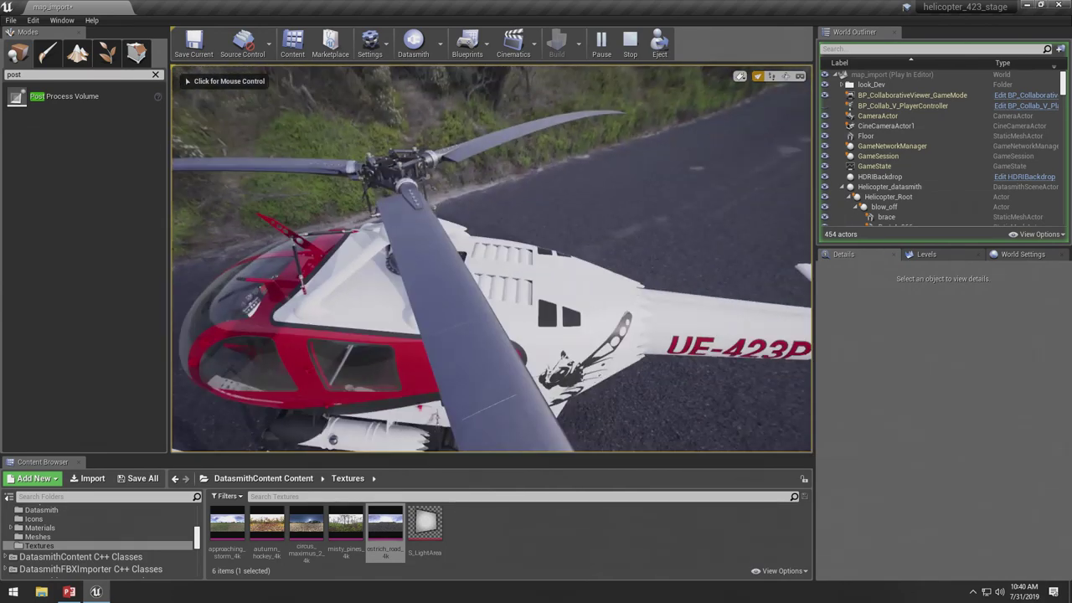
key("Escape")
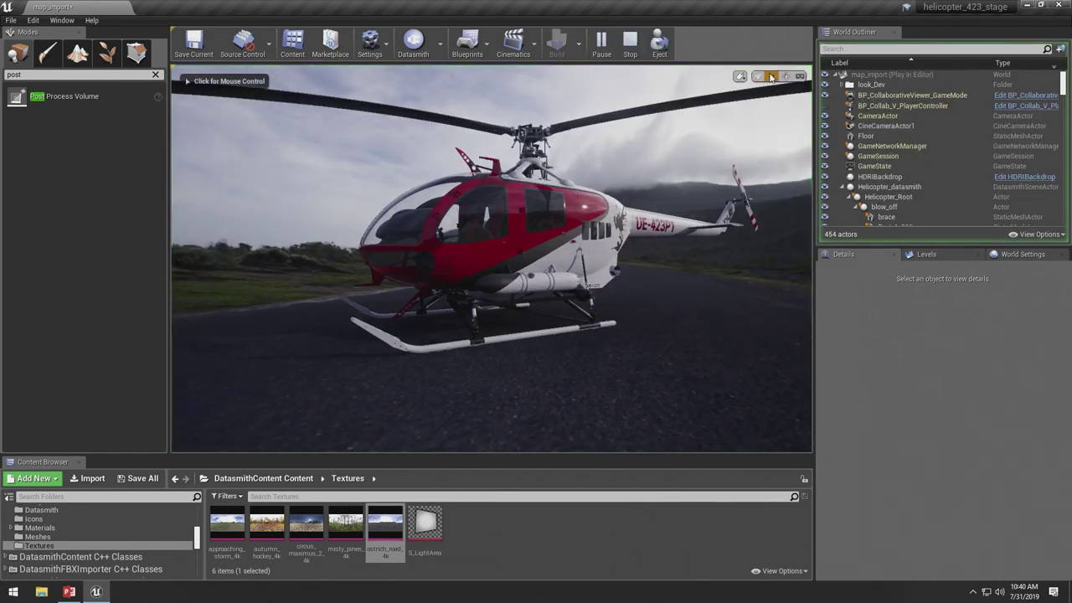
left_click(491, 258)
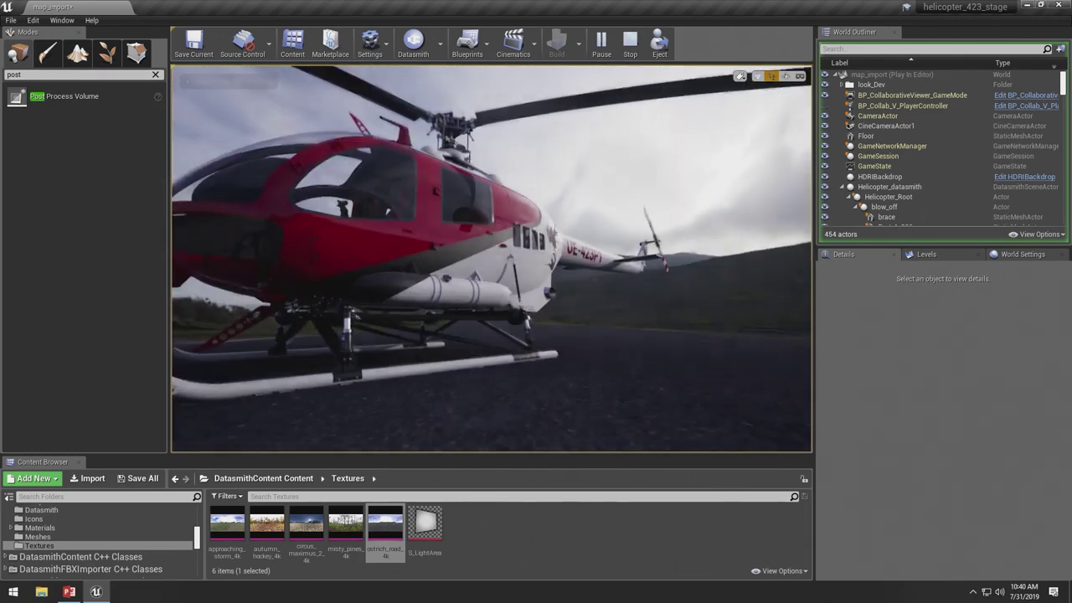
key("shift+F1")
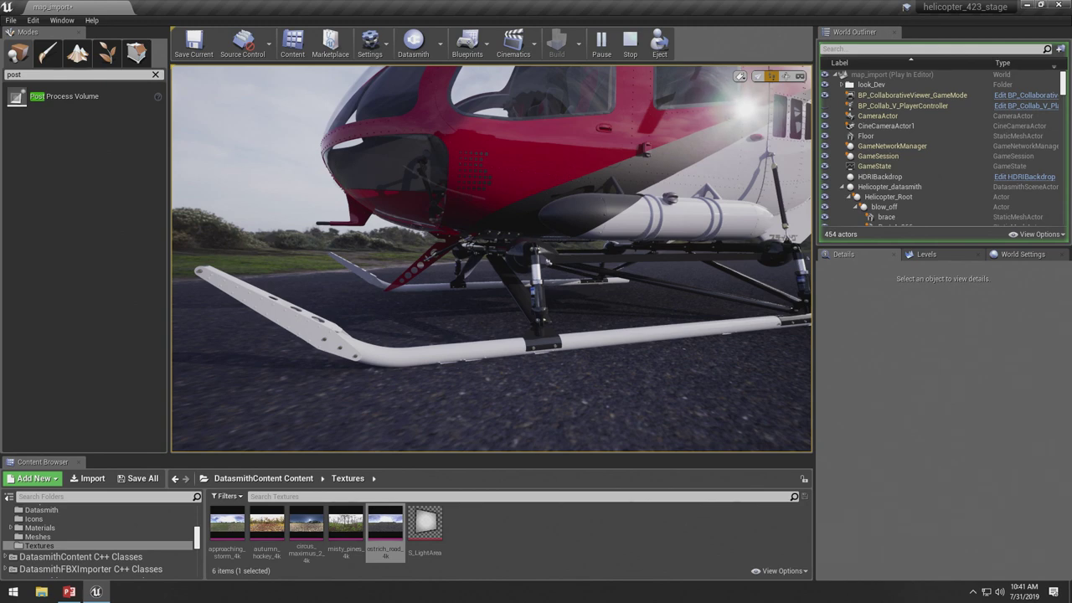
key("Escape")
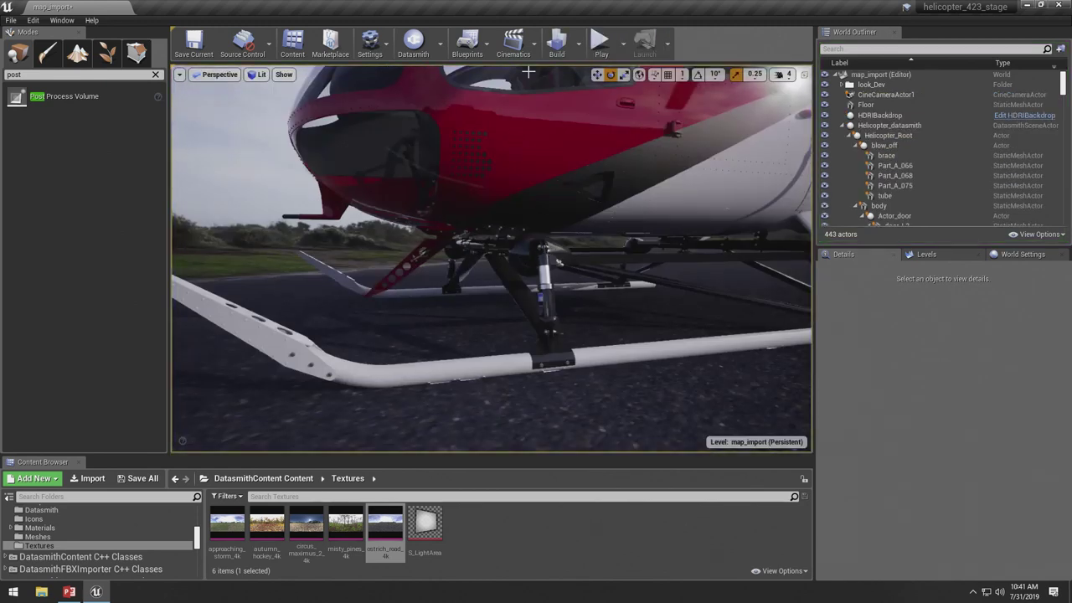
- Set the World Settings GameMode Override to VirtualCameraGameMode
left_click(1024, 255)
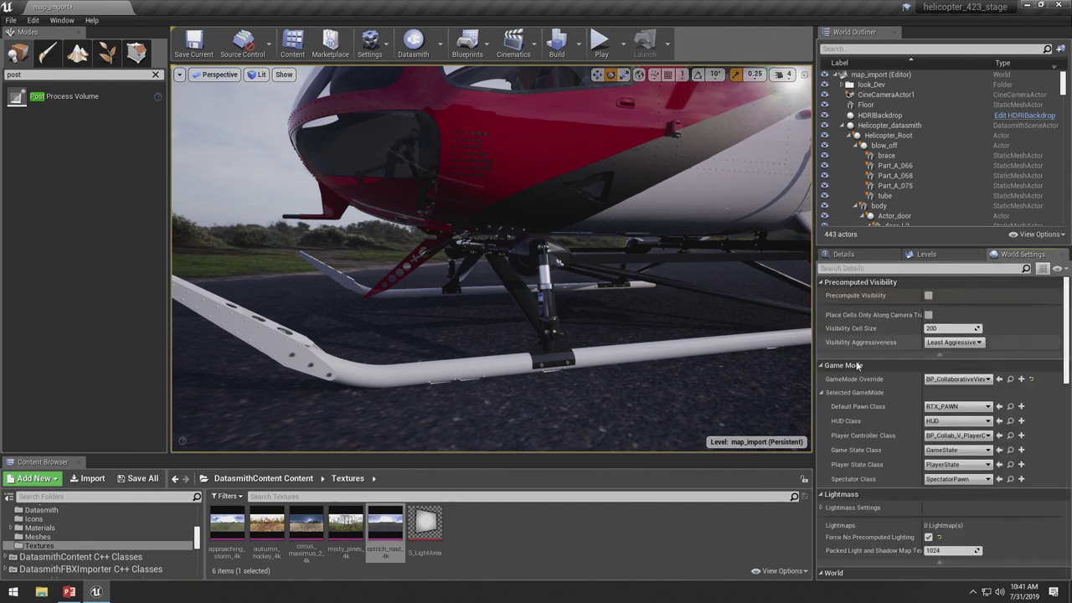
left_click(955, 380)
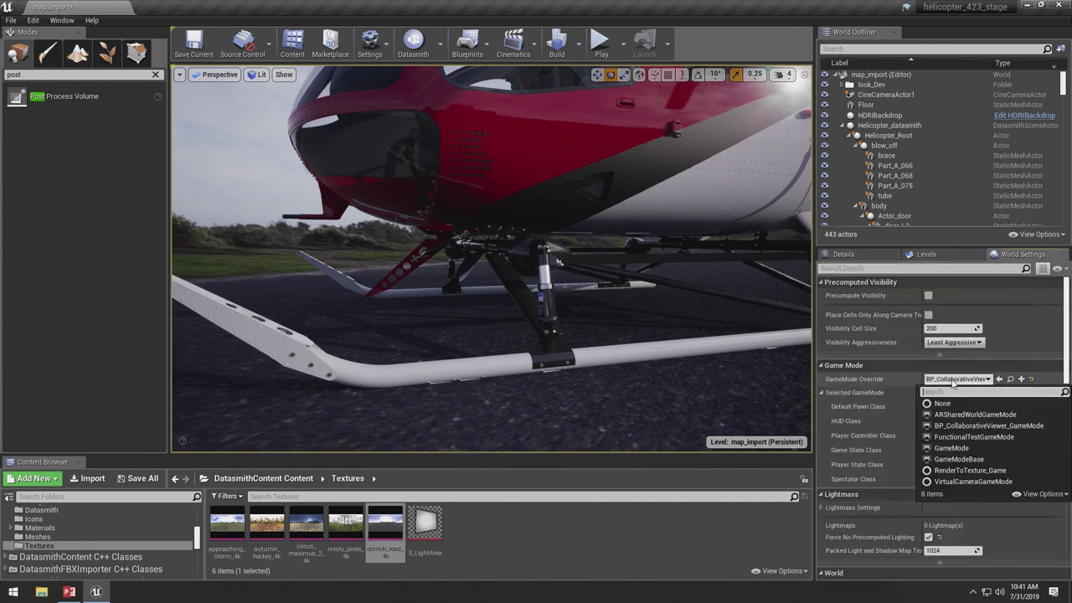
left_click(968, 482)
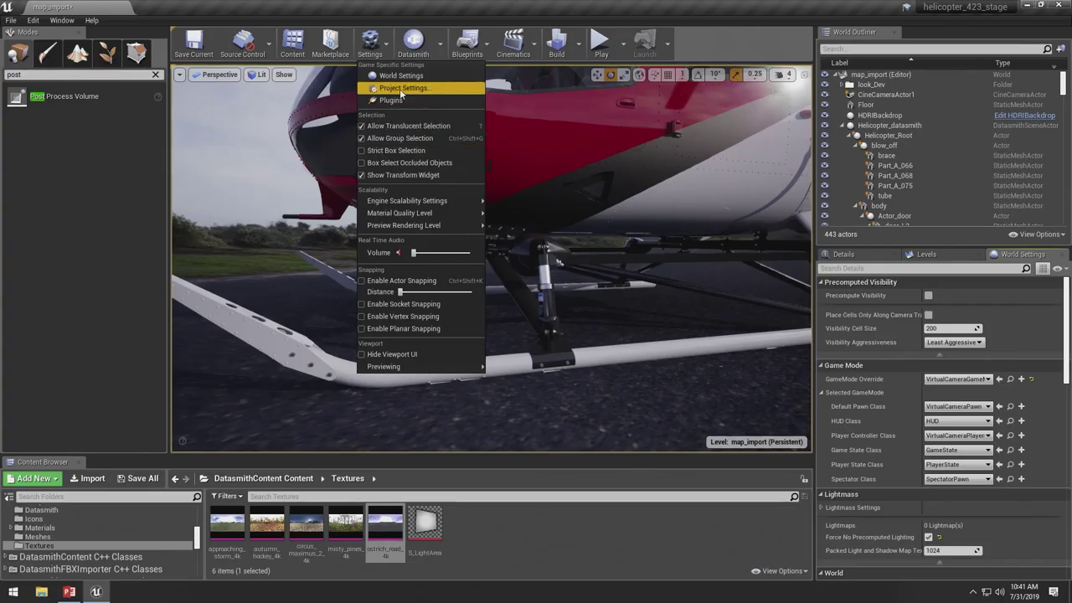
left_click(400, 89)
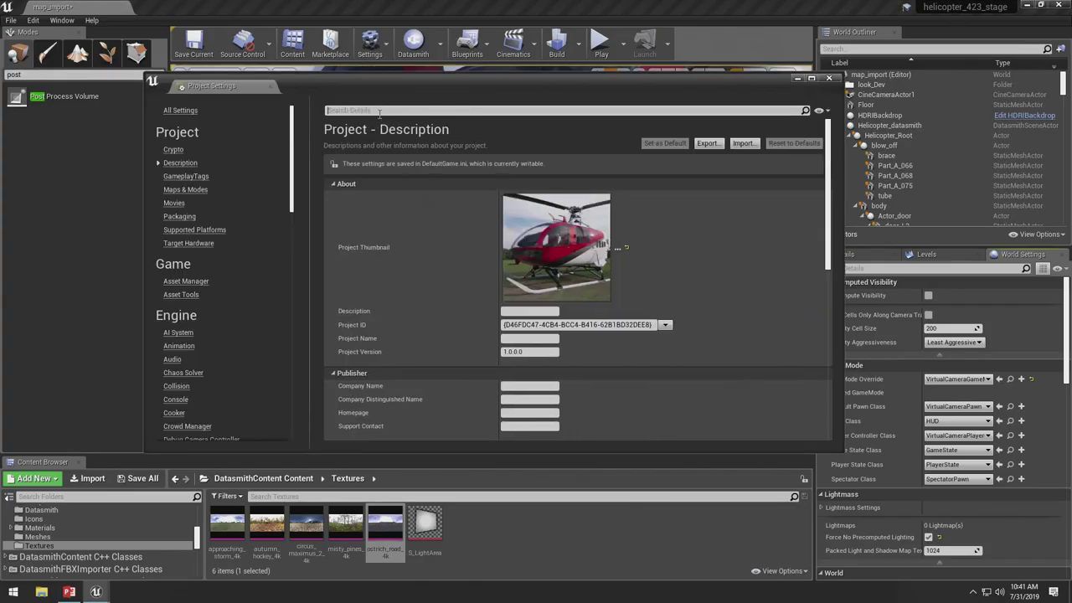
- Make VirtualCameraGameMode the default game mode under Maps & Modes
left_click(185, 189)
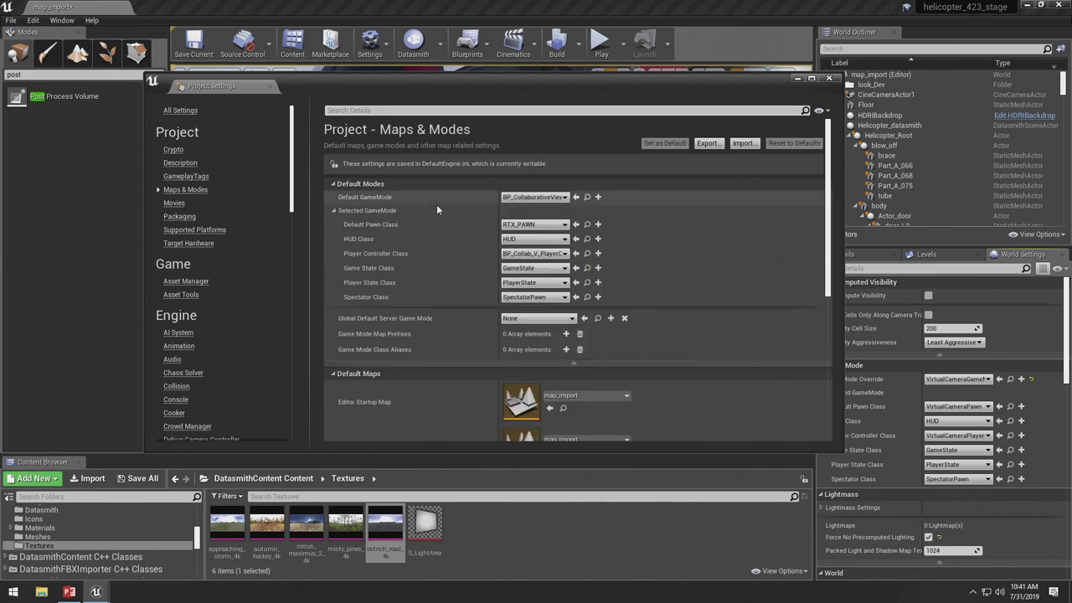
left_click(533, 197)
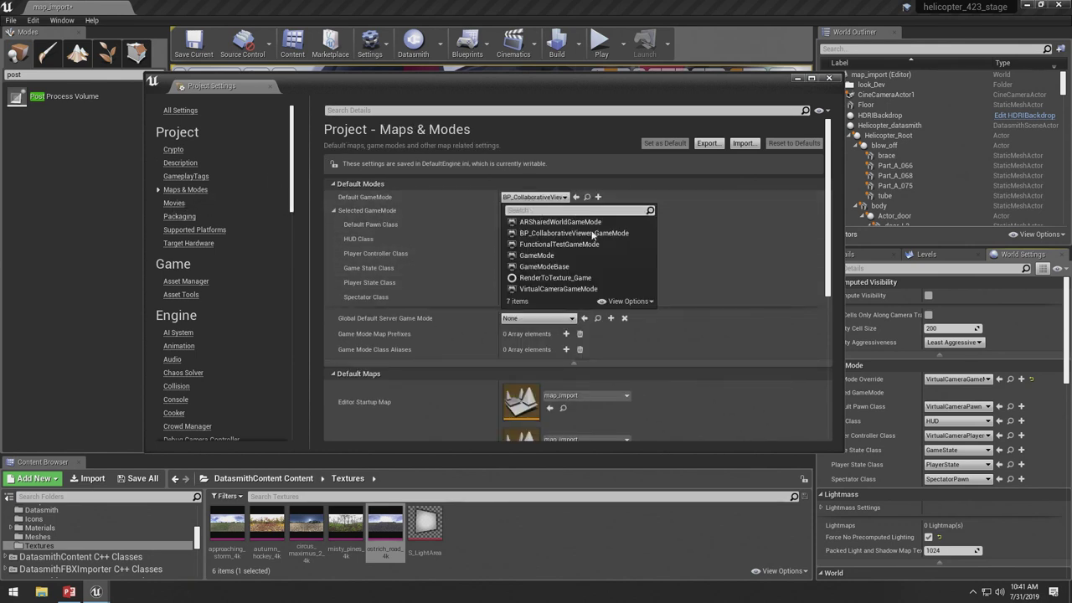
left_click(555, 289)
scroll(662, 262, "down", 5)
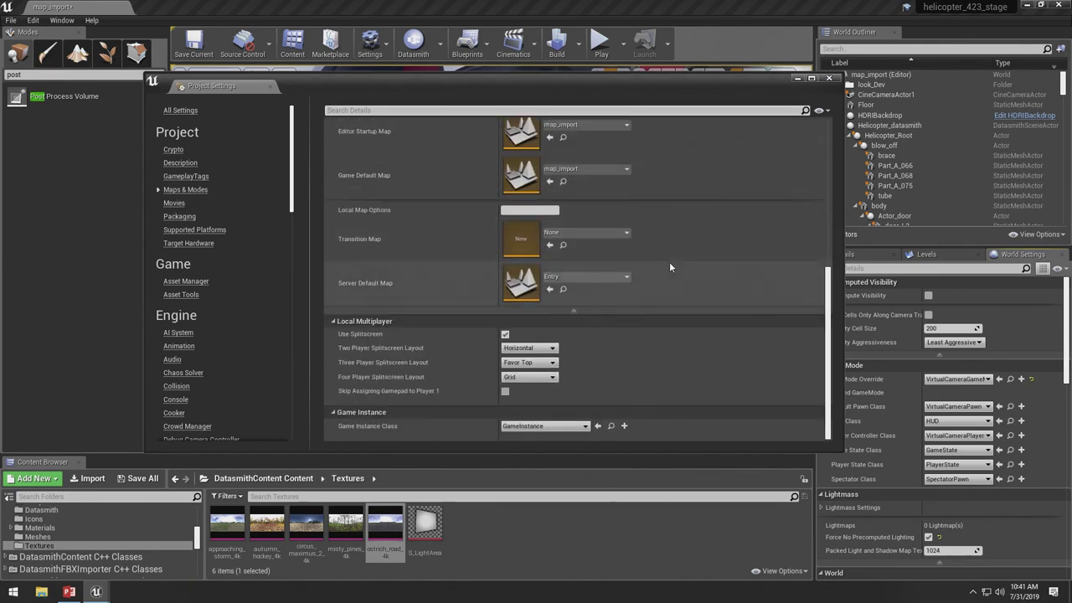
scroll(656, 240, "up", 4)
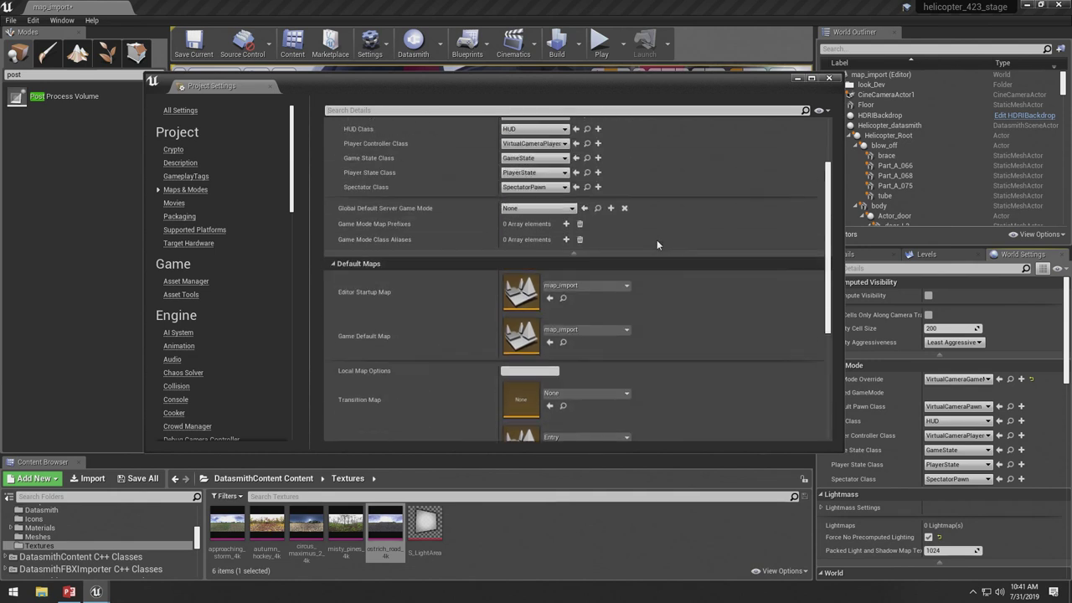
scroll(657, 240, "up", 3)
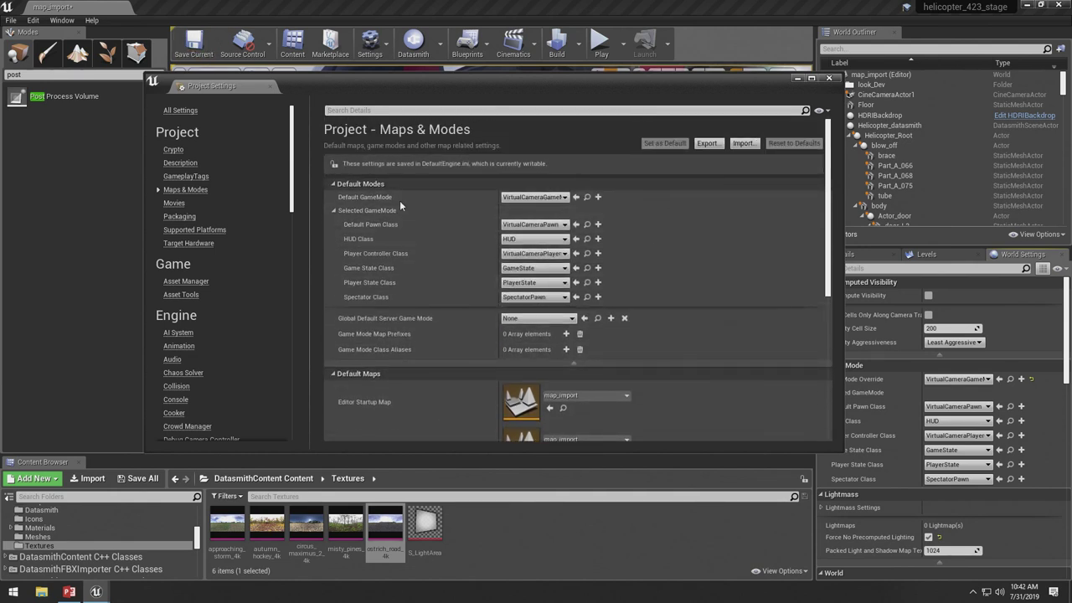
- Filter settings by 'mob', tick Always Show Touch Interface, and close Project Settings
left_click(361, 110)
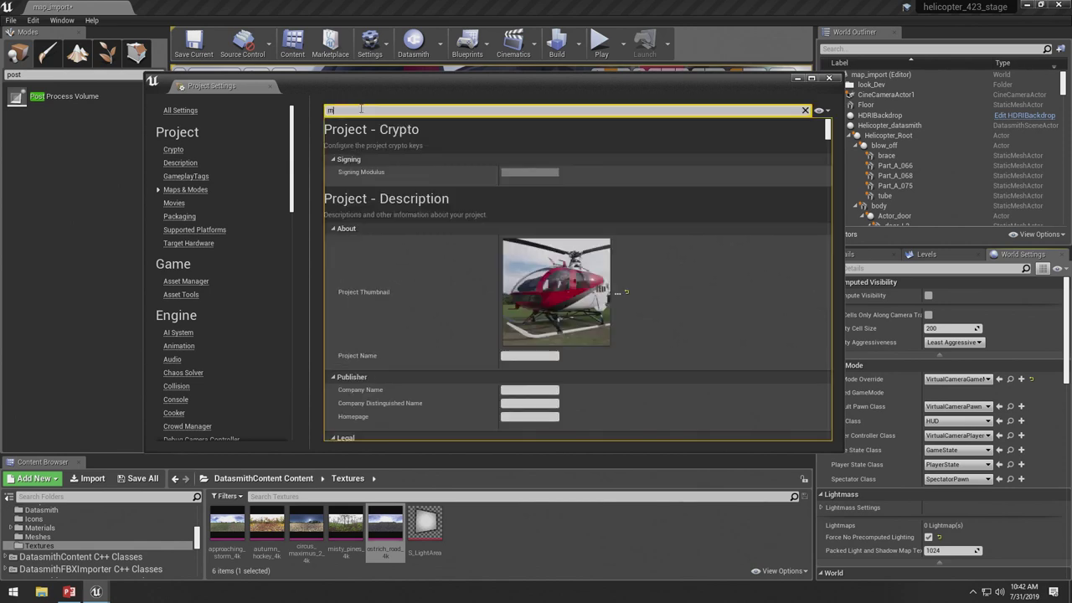
type("mob")
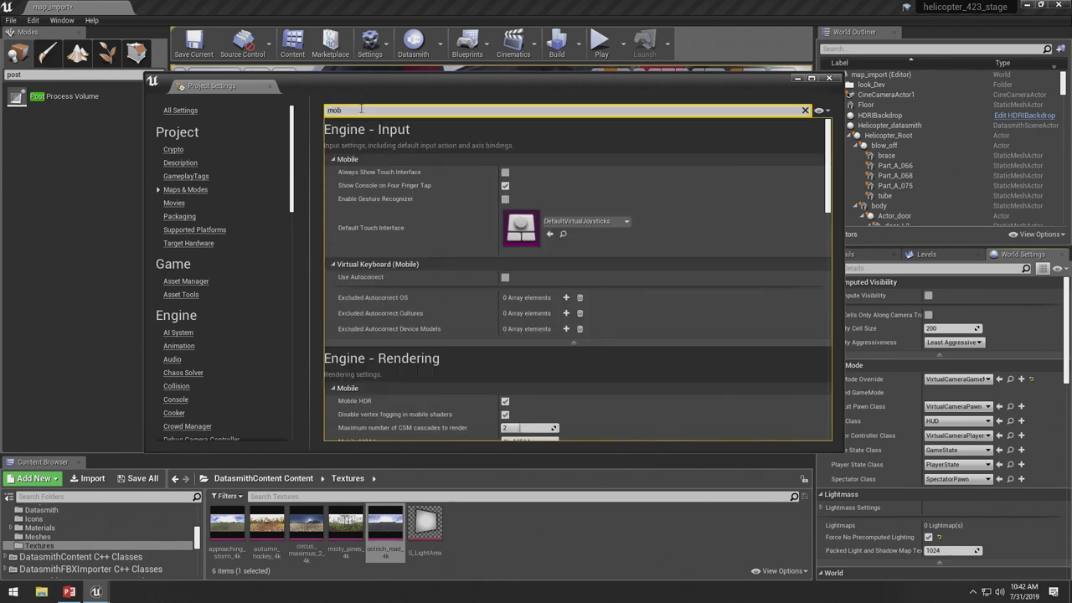
left_click(505, 172)
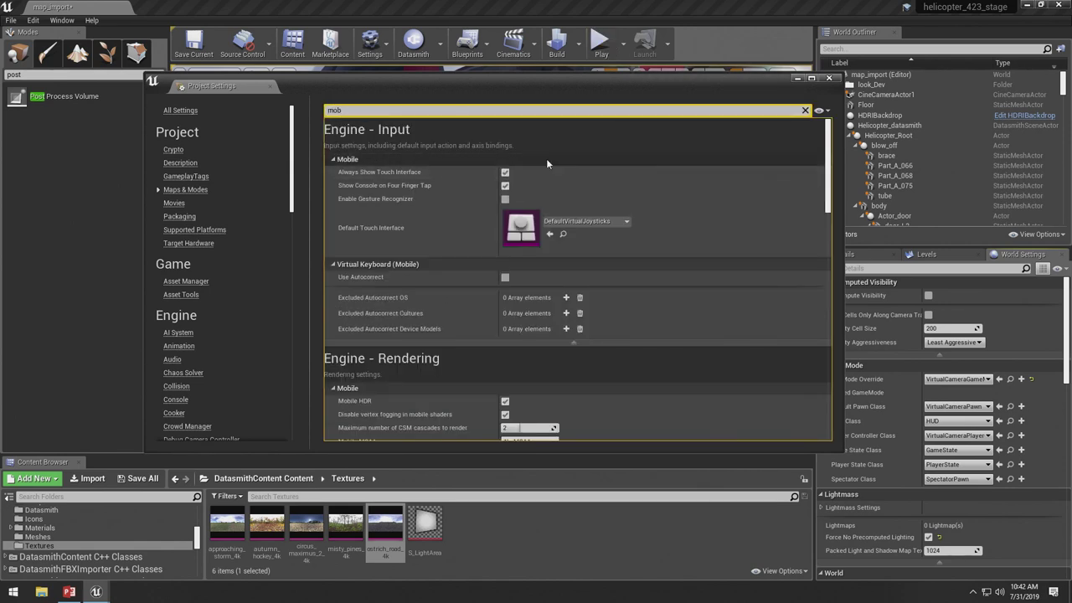
left_click(830, 78)
scroll(571, 230, "down", 10)
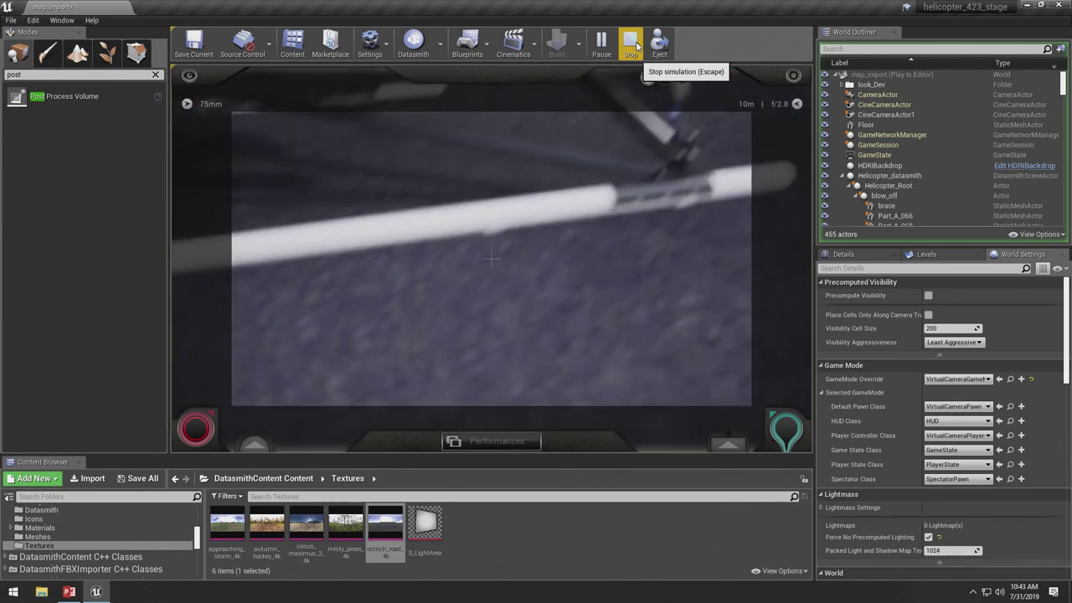
- Give the running virtual camera view input focus so its focal length and focus controls can be used
left_click(492, 251)
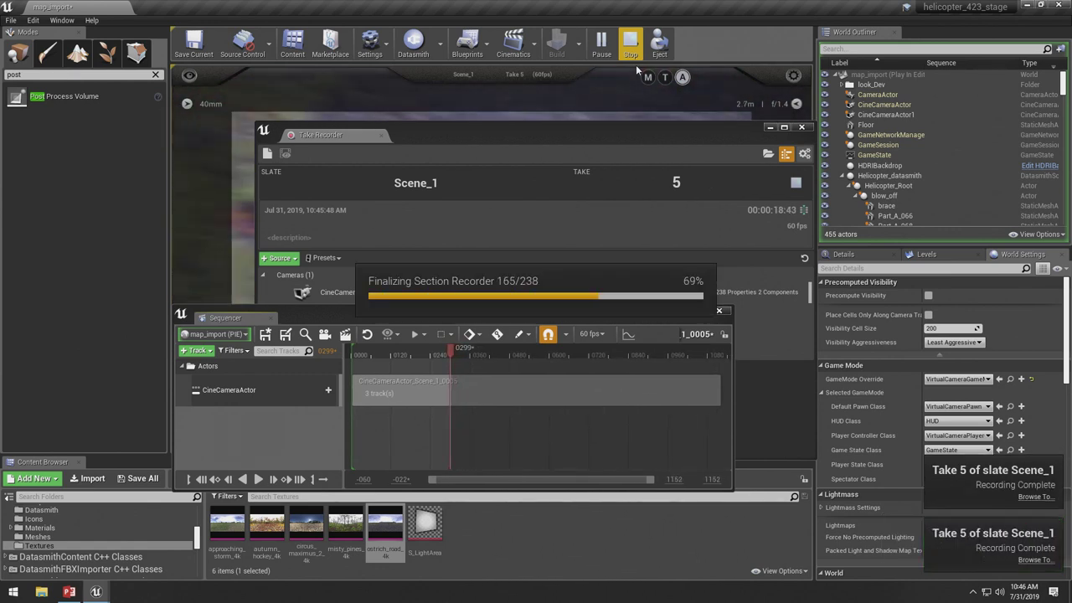
- Stop the play session and close Sequencer and the Take Recorder
left_click(635, 65)
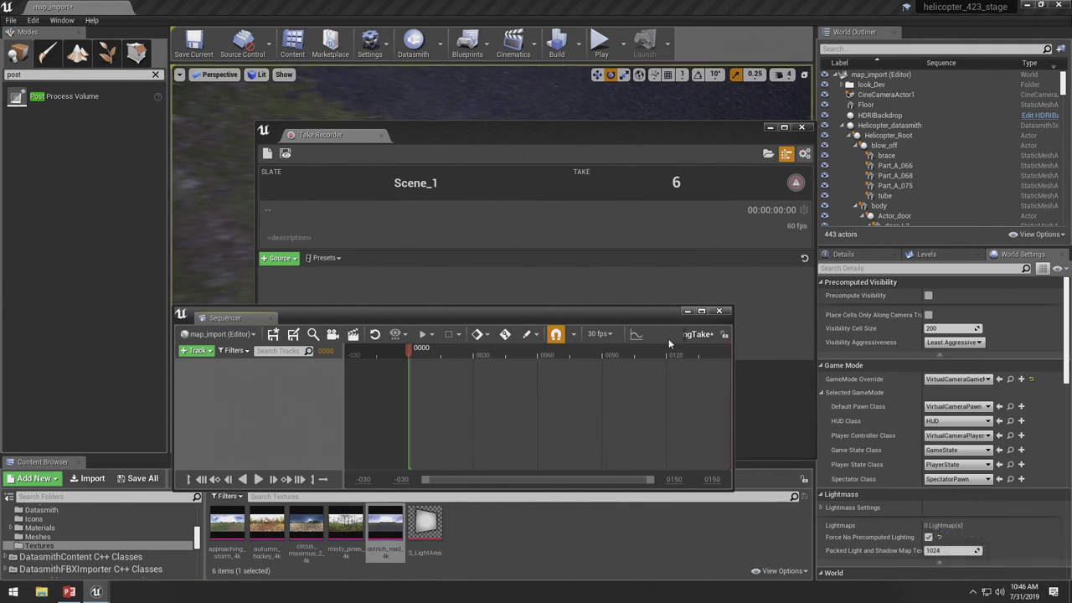
left_click(718, 311)
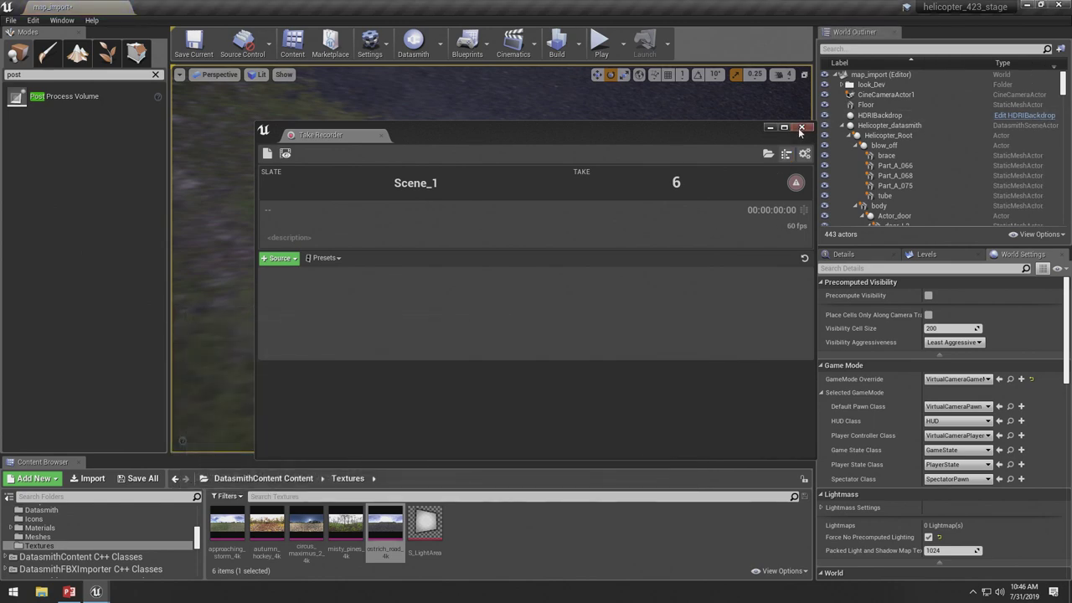
left_click(801, 127)
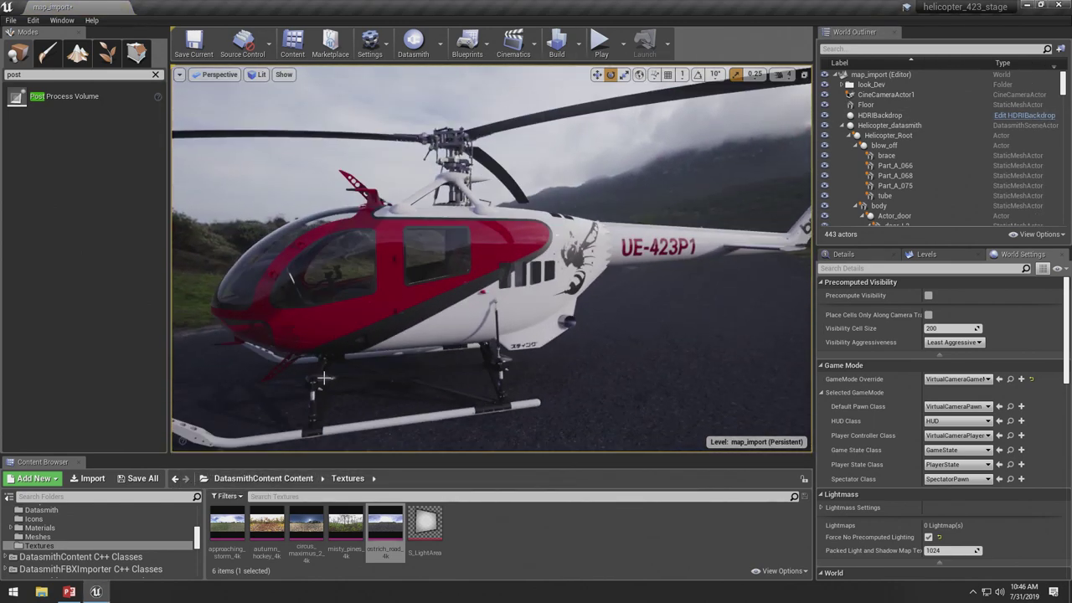
- Open take Scene_1_0005 from Content > Cinematics > Takes > 2019-07-31 in Sequencer
left_click(204, 478)
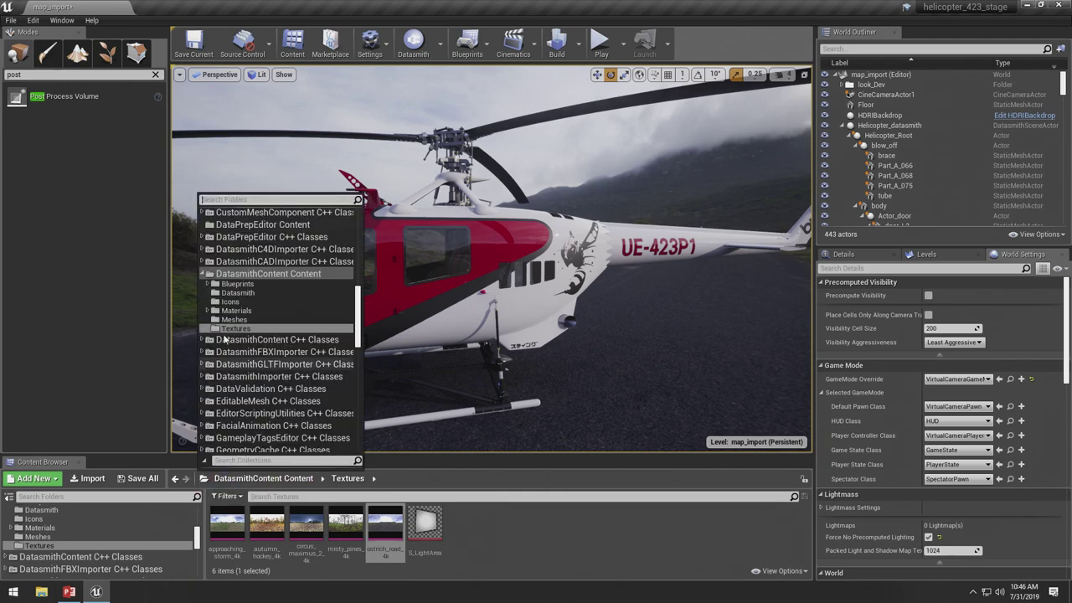
scroll(298, 251, "up", 5)
scroll(295, 230, "up", 10)
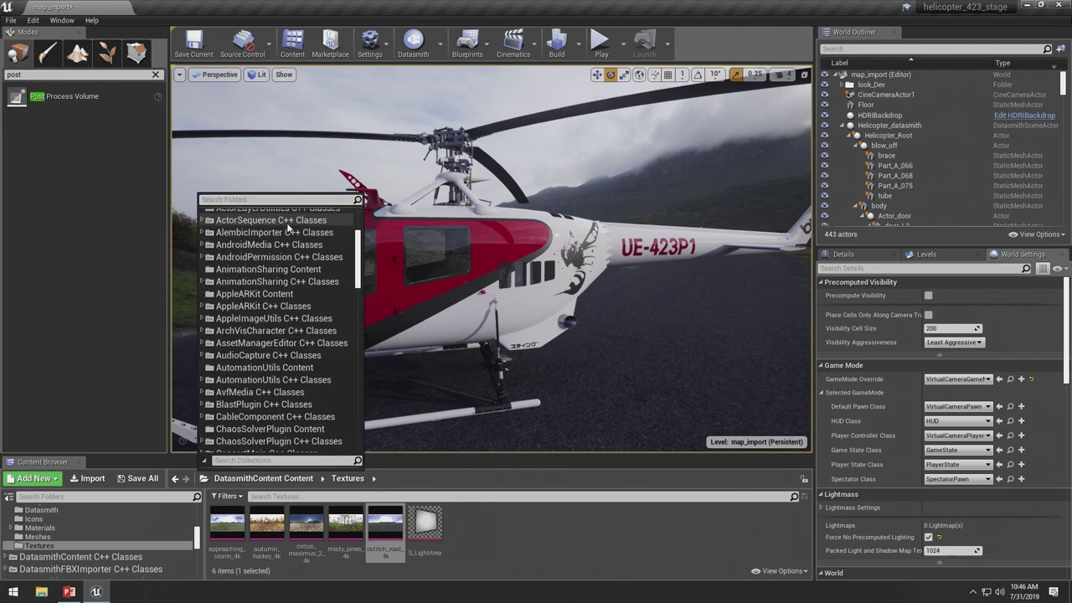
left_click(244, 217)
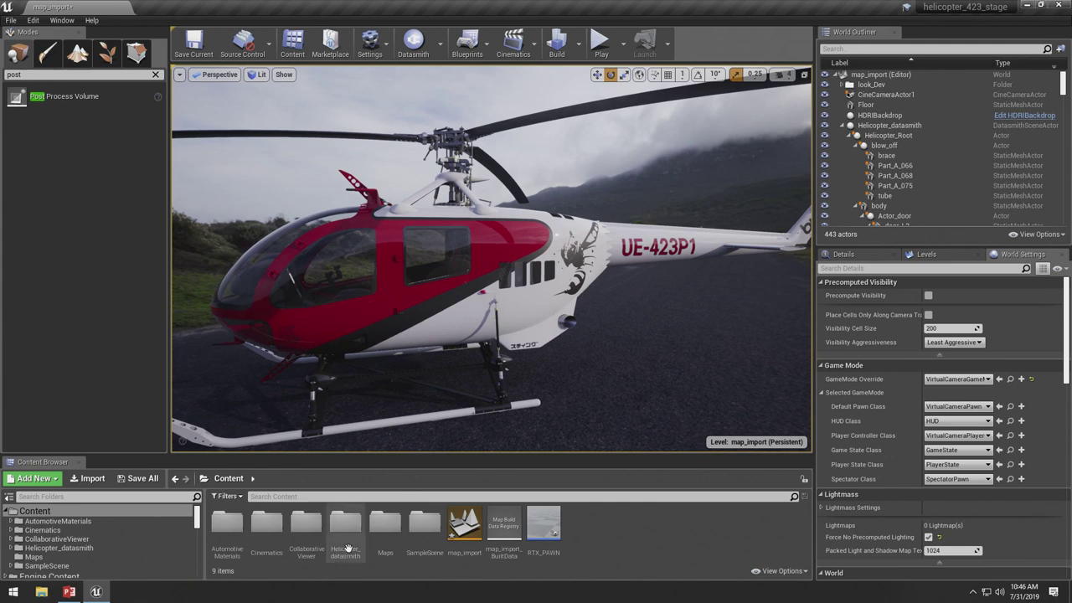
double_click(266, 524)
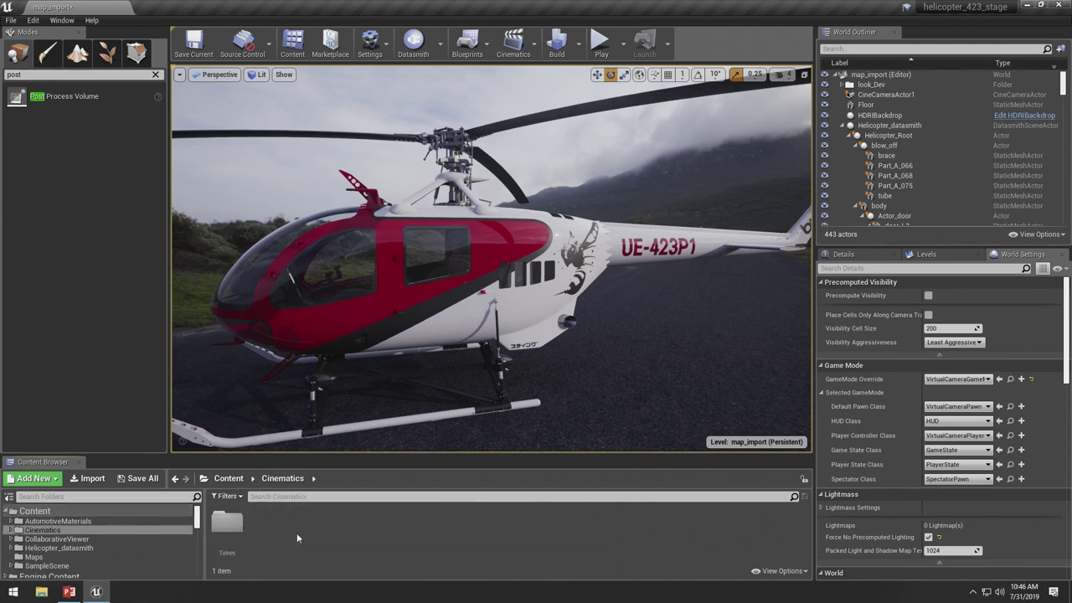
double_click(226, 523)
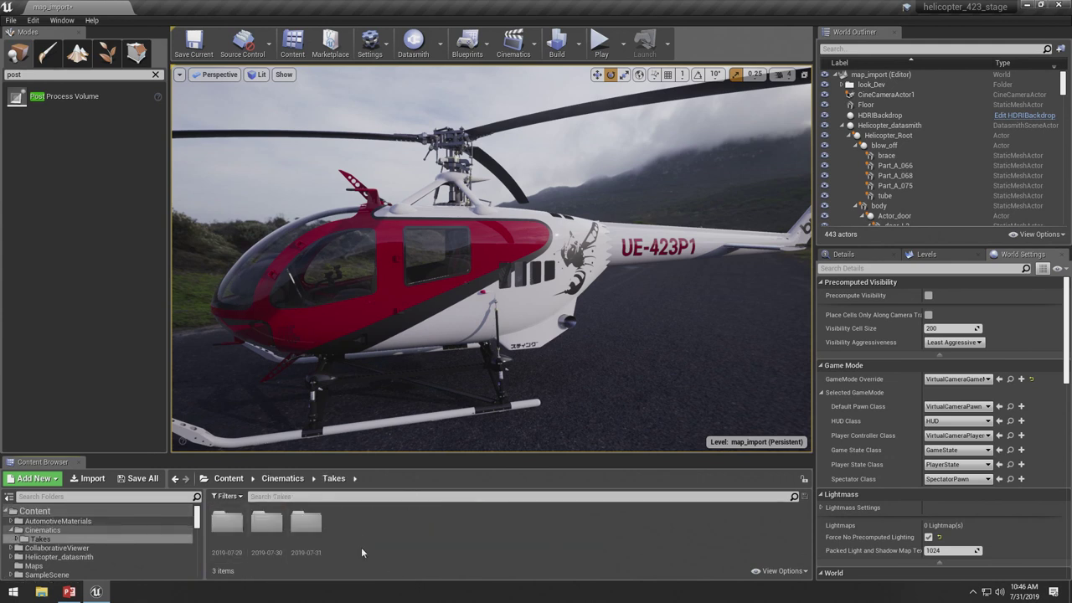
double_click(306, 527)
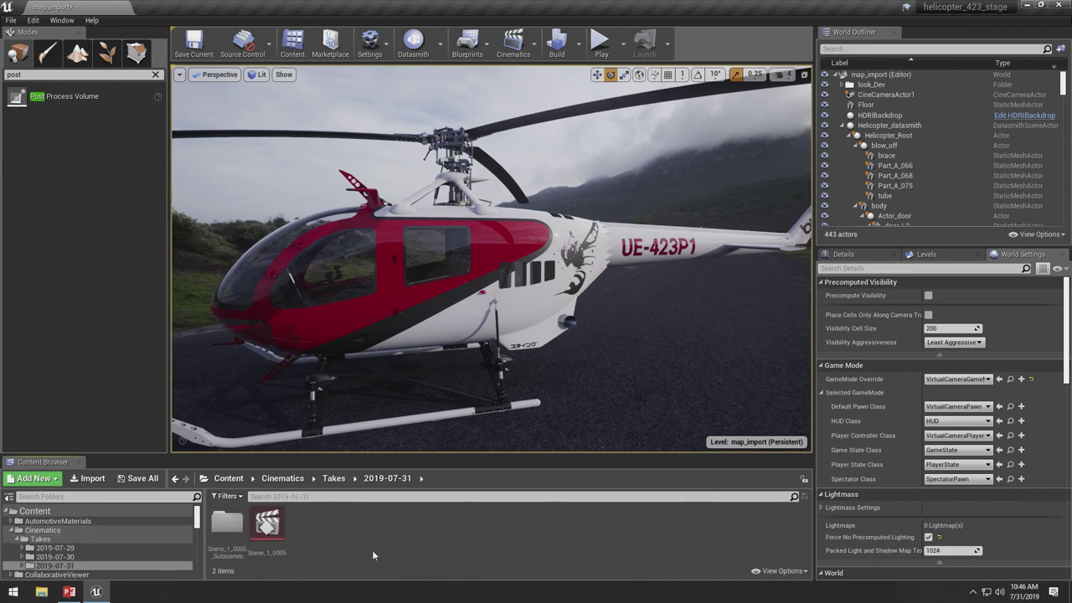
double_click(267, 523)
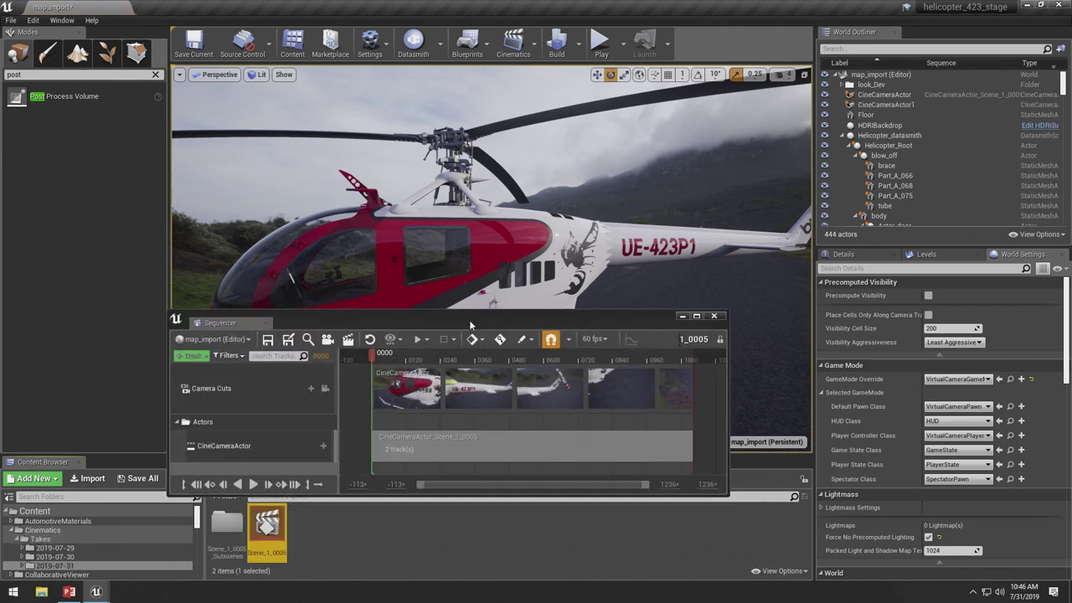
- Widen Sequencer, lock the viewport to camera cuts, and scrub through the Scene_1_0005 take
left_click_drag(470, 323, 345, 397)
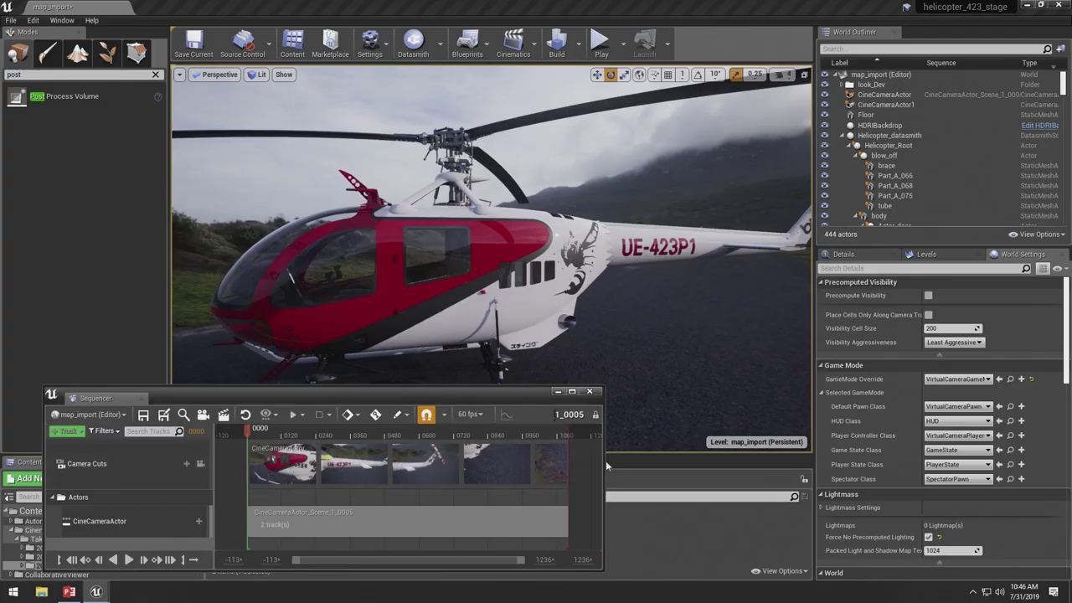
left_click_drag(606, 460, 867, 461)
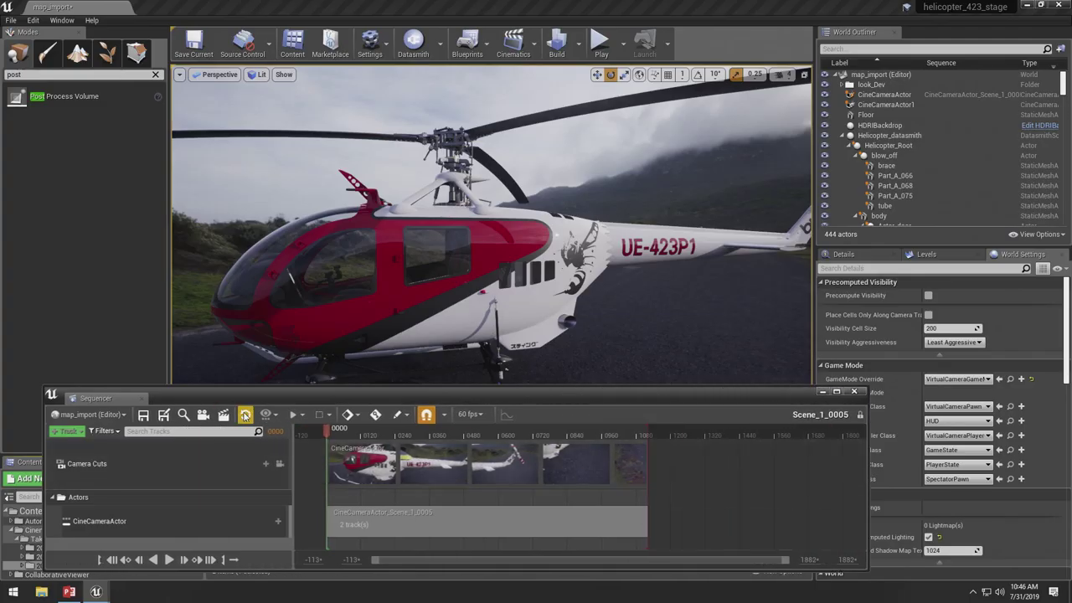
left_click(279, 464)
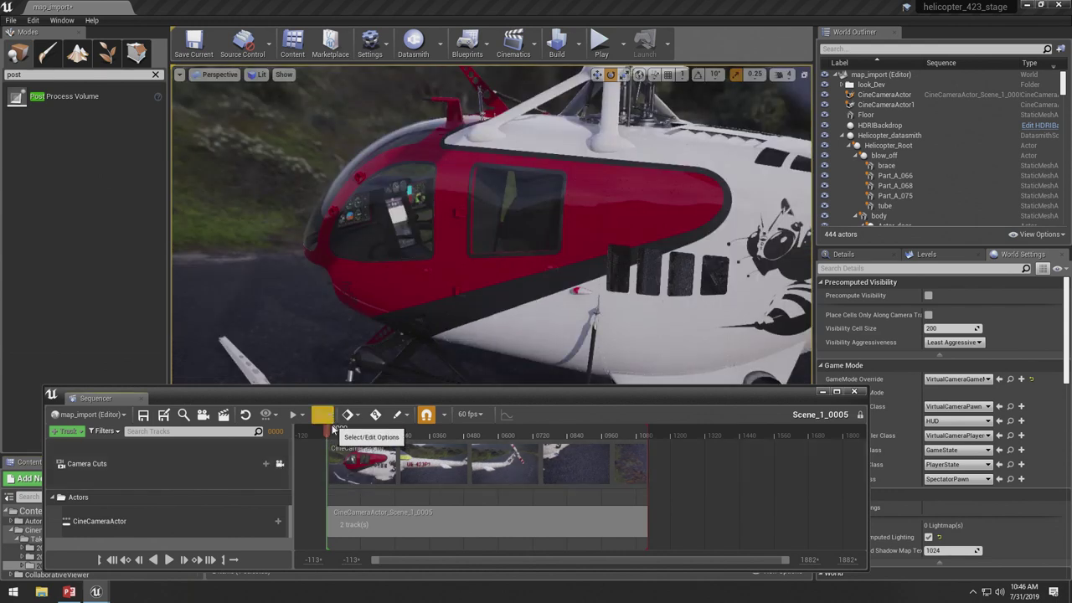
mouse_move(331, 431)
left_mouse_down()
mouse_move(451, 463)
mouse_move(340, 440)
left_mouse_up()
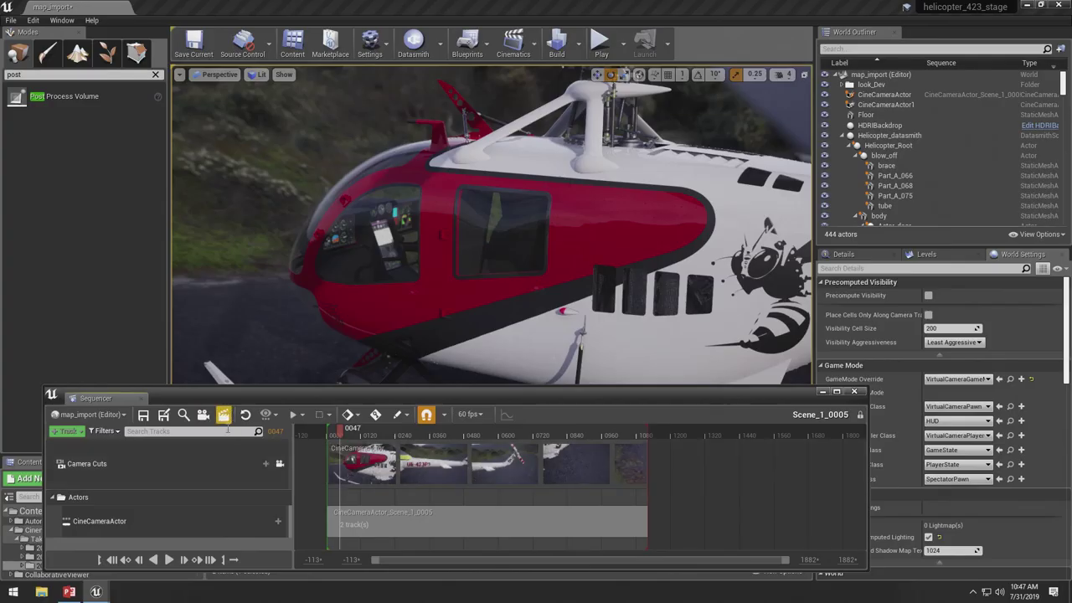
- Open Render Movie Settings for the Scene_1_0005 sequence from the Sequencer toolbar
left_click(225, 421)
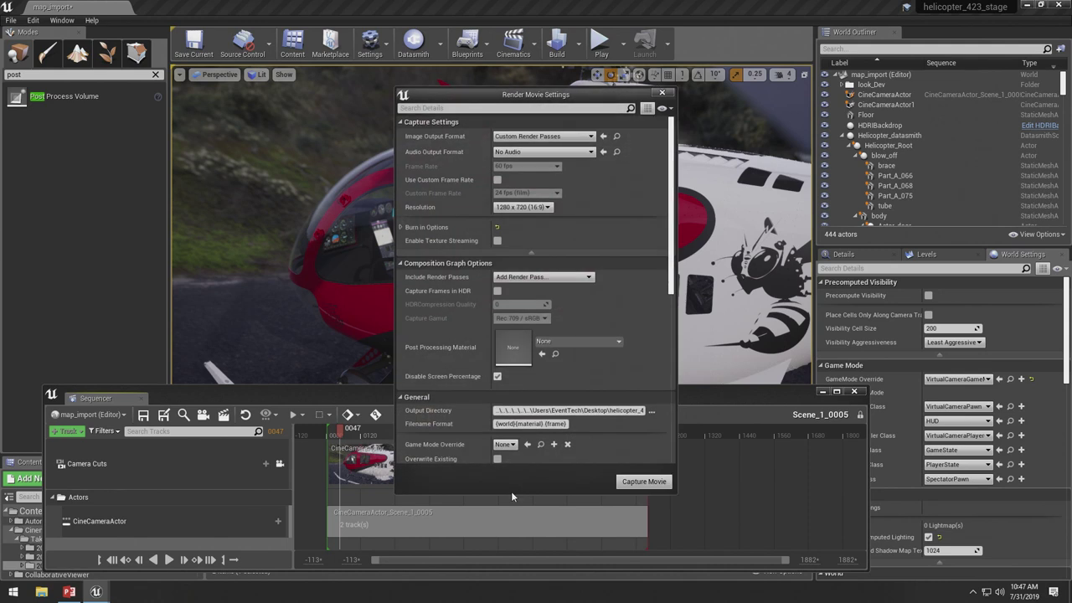